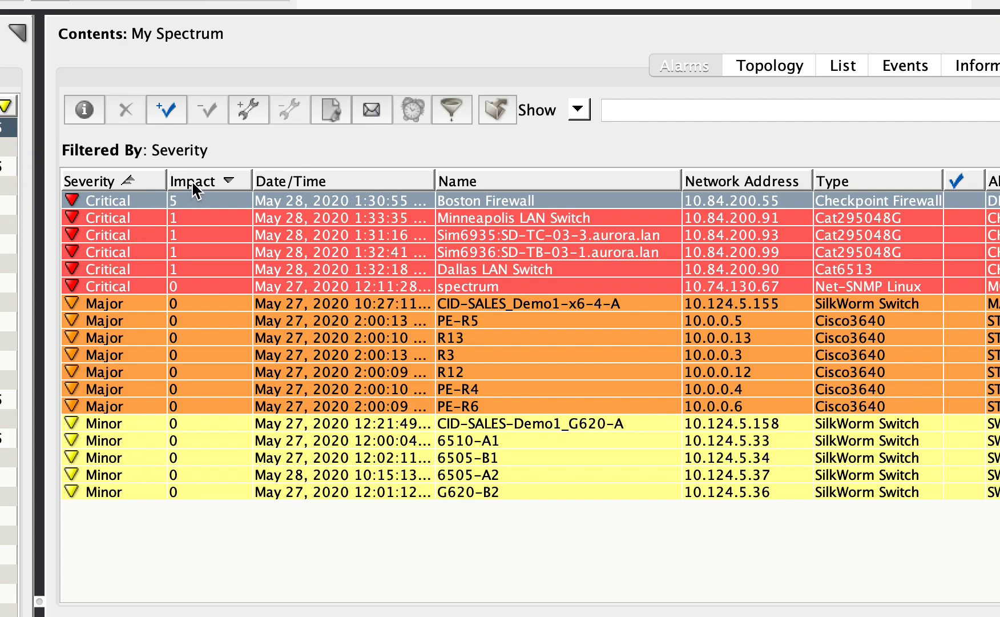
Show the Boston (7) network's topology with its firewall, router, switch and servers
{"action": "mouse_move", "coordinate": [208, 193]}
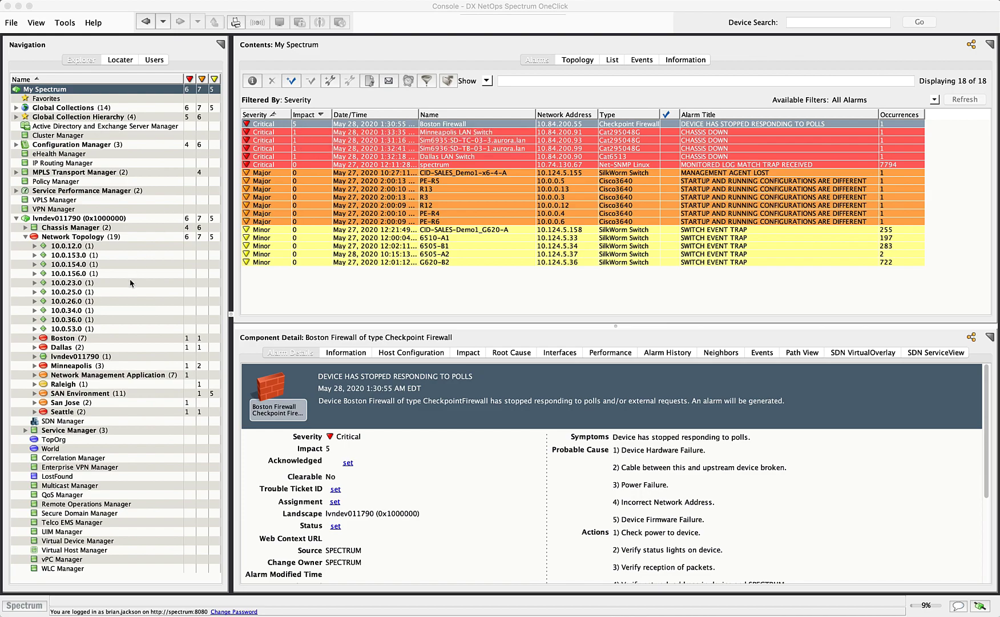
{"action": "left_click", "coordinate": [98, 339]}
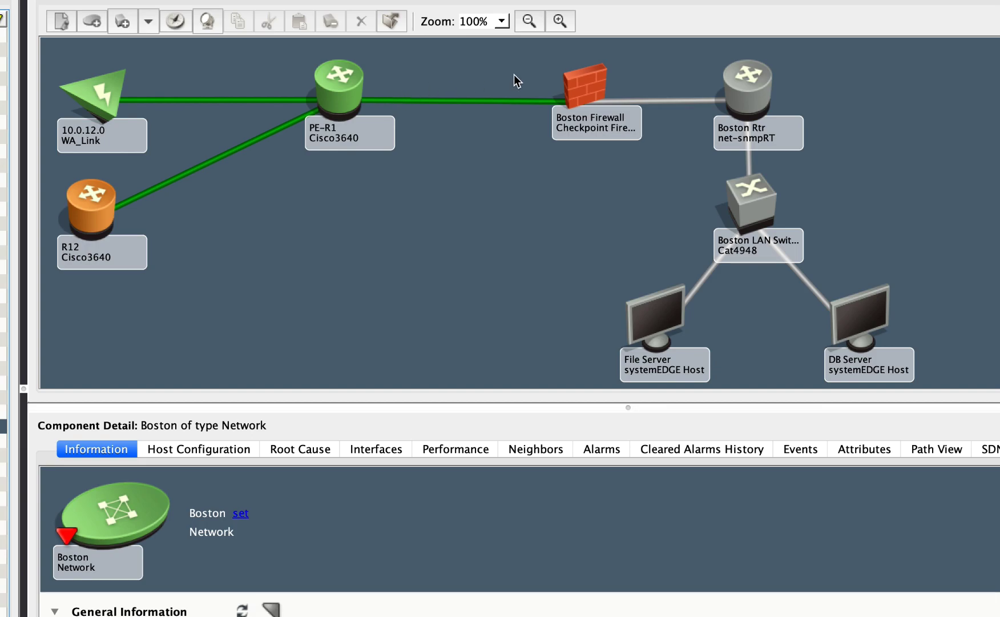
Select Boston Firewall in the topology and list its single Critical polls-failure alarm
{"action": "mouse_move", "coordinate": [591, 83]}
{"action": "left_click", "coordinate": [589, 91]}
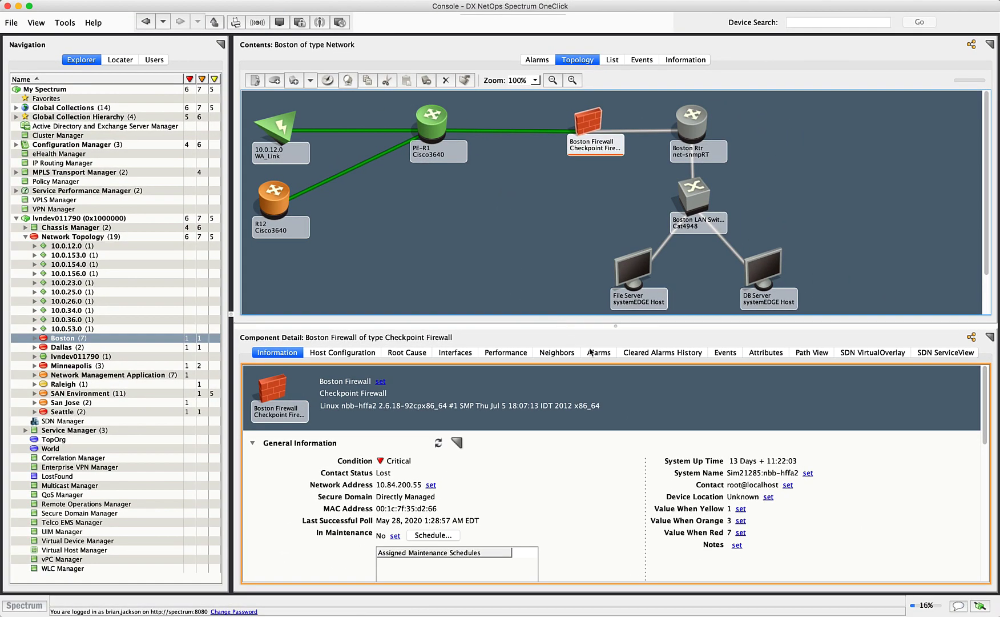
{"action": "left_click", "coordinate": [593, 353]}
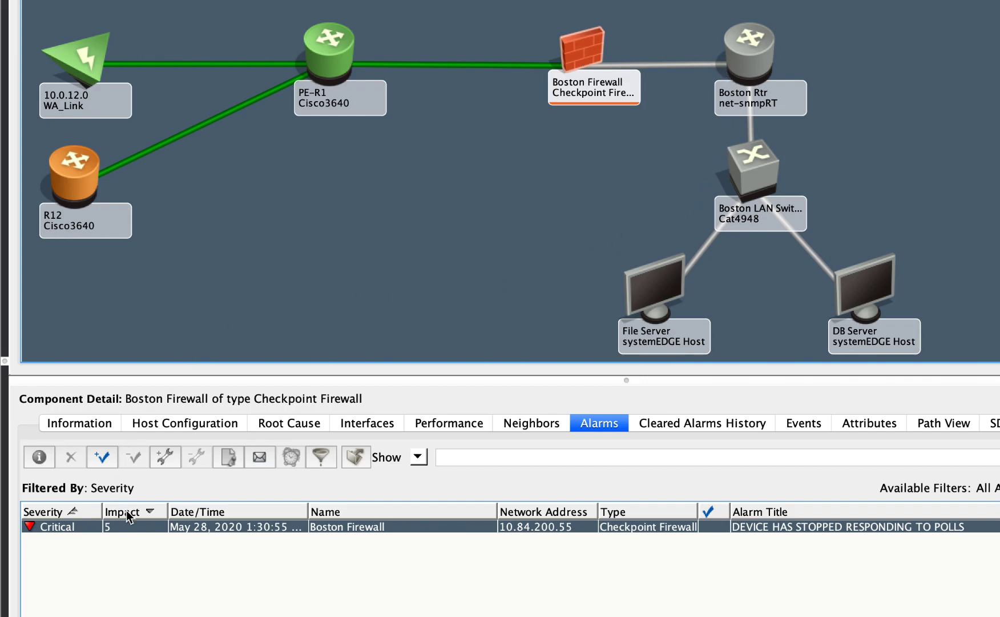
{"action": "mouse_move", "coordinate": [129, 517]}
Open the firewall alarm's full details and expand its Management Lost impact on five devices
{"action": "left_click", "coordinate": [42, 458]}
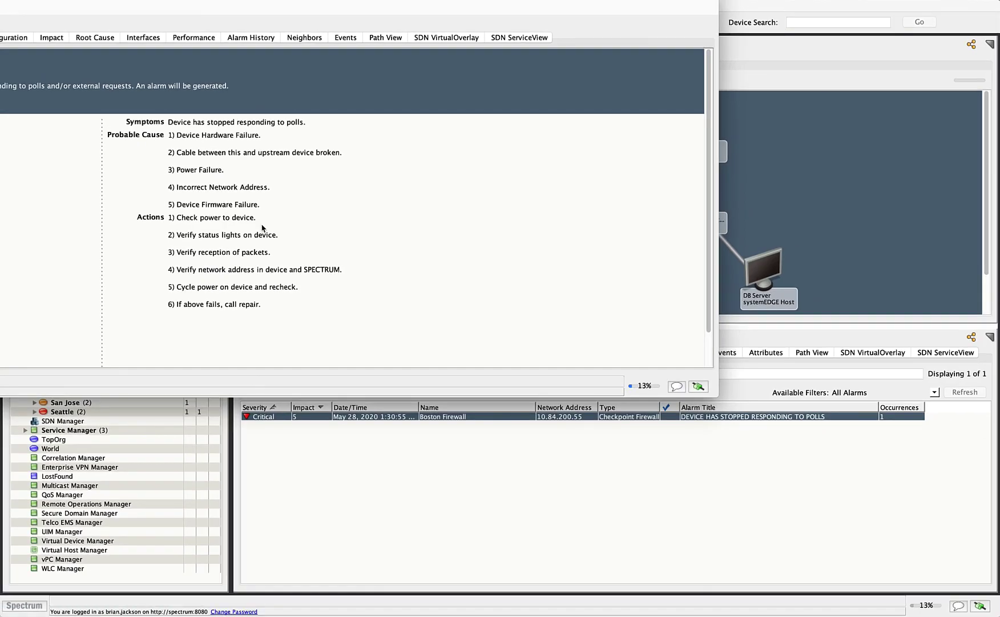
{"action": "left_click_drag", "start_coordinate": [240, 7], "coordinate": [574, 35]}
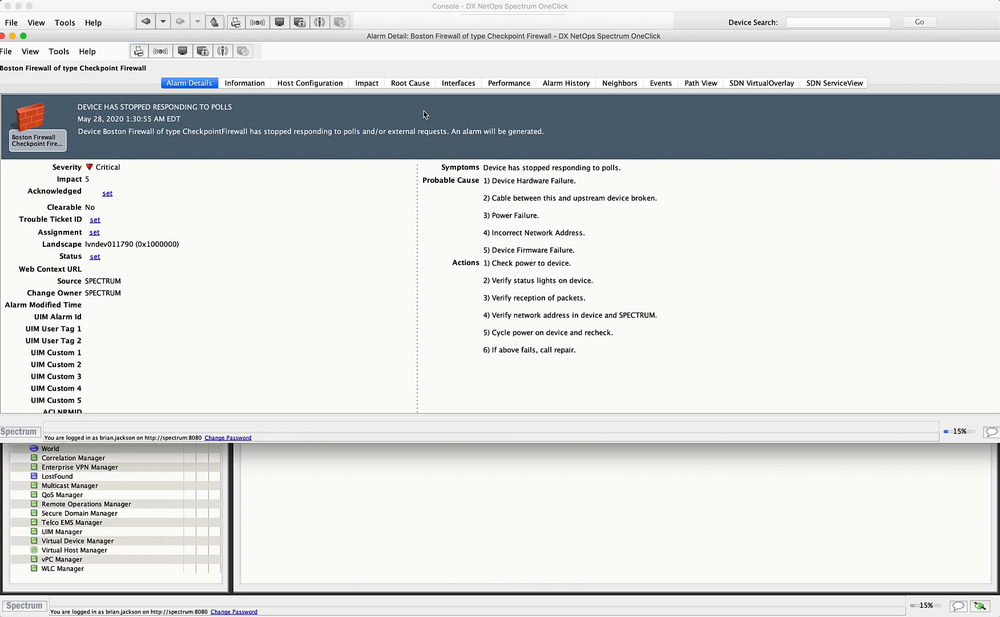
{"action": "left_click", "coordinate": [367, 86]}
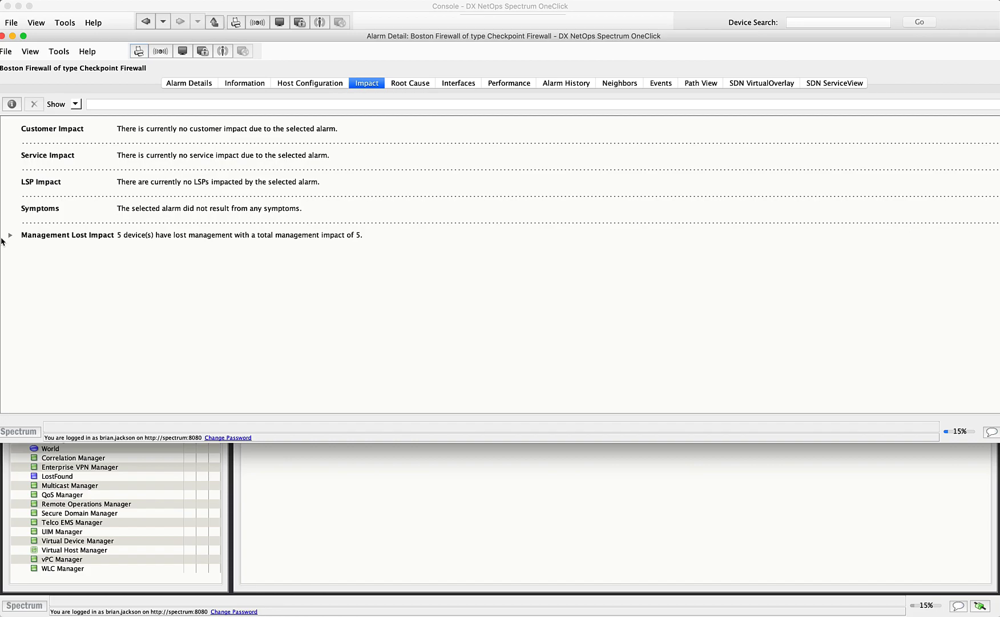
{"action": "left_click", "coordinate": [10, 236]}
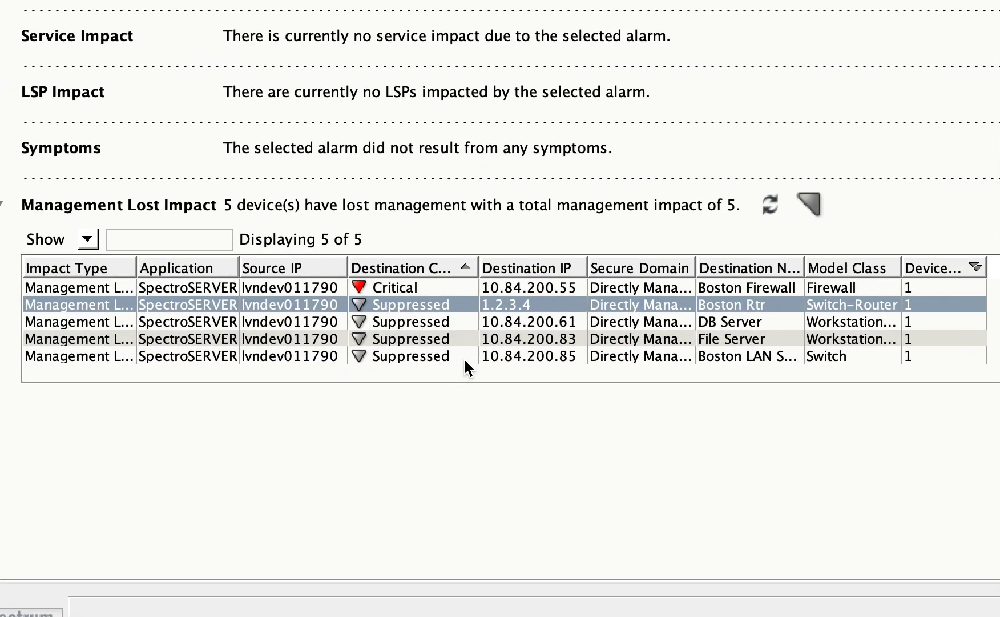
{"action": "left_click", "coordinate": [395, 289]}
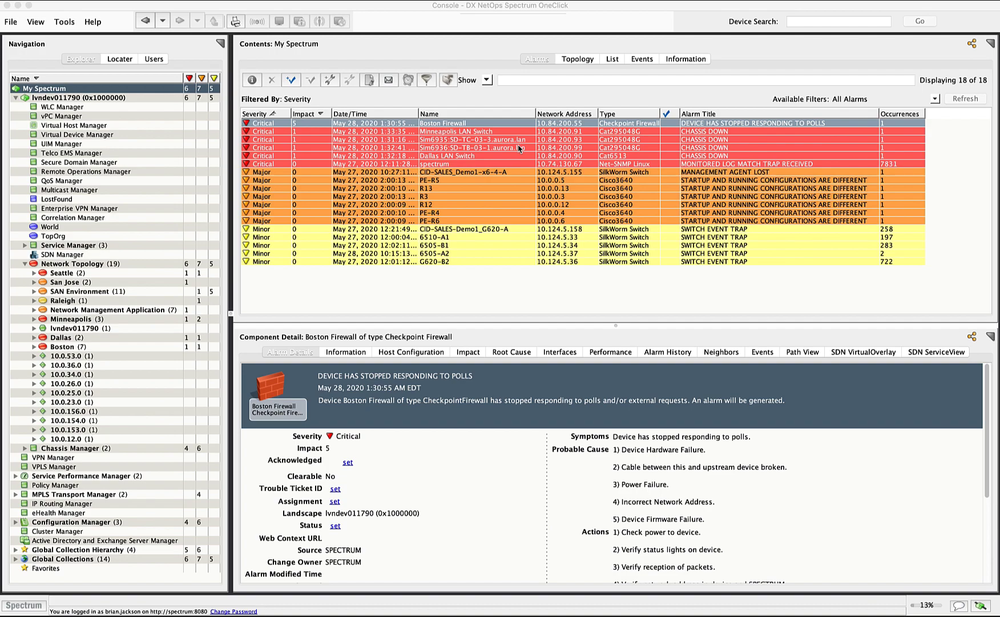
Select the Boston Firewall alarm row and bring up its context menu of actions
{"action": "left_click", "coordinate": [478, 124]}
{"action": "right_click", "coordinate": [478, 124]}
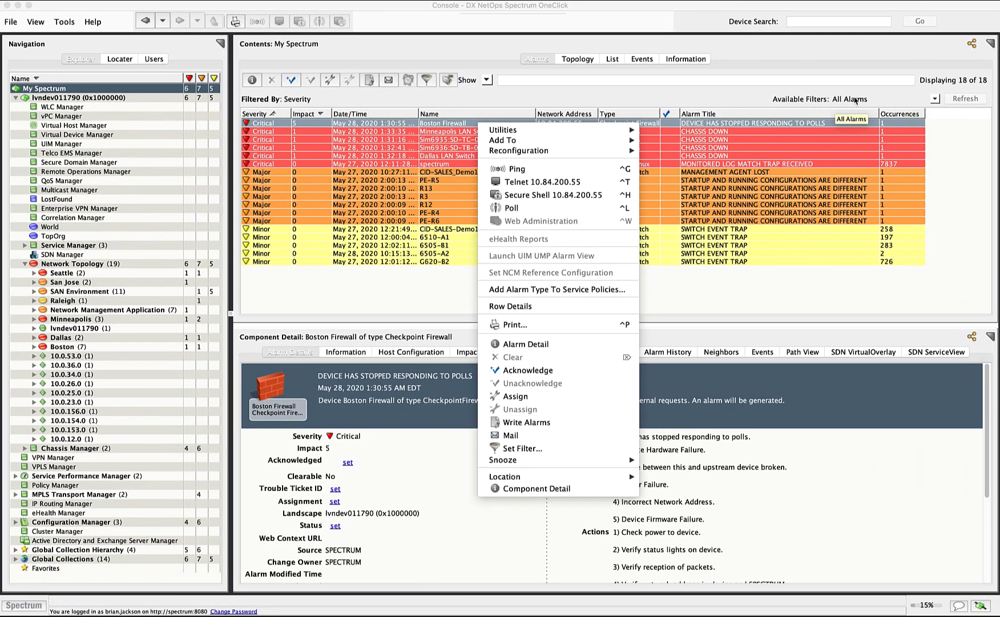
Filter to the six Device Configuration Alarms, then switch the filter back to All Alarms
{"action": "left_click", "coordinate": [936, 99]}
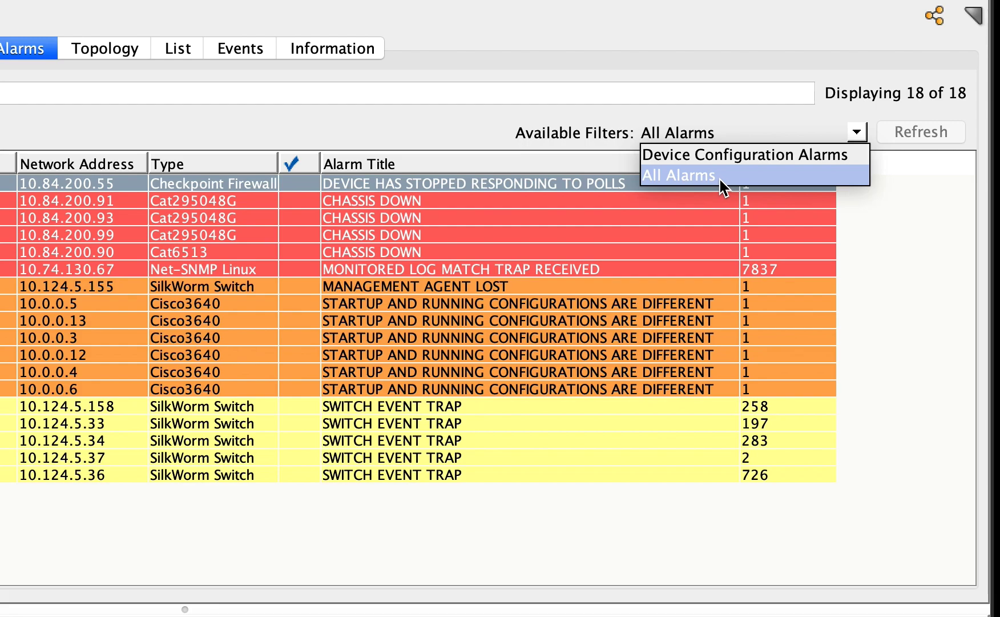
{"action": "left_click", "coordinate": [744, 154]}
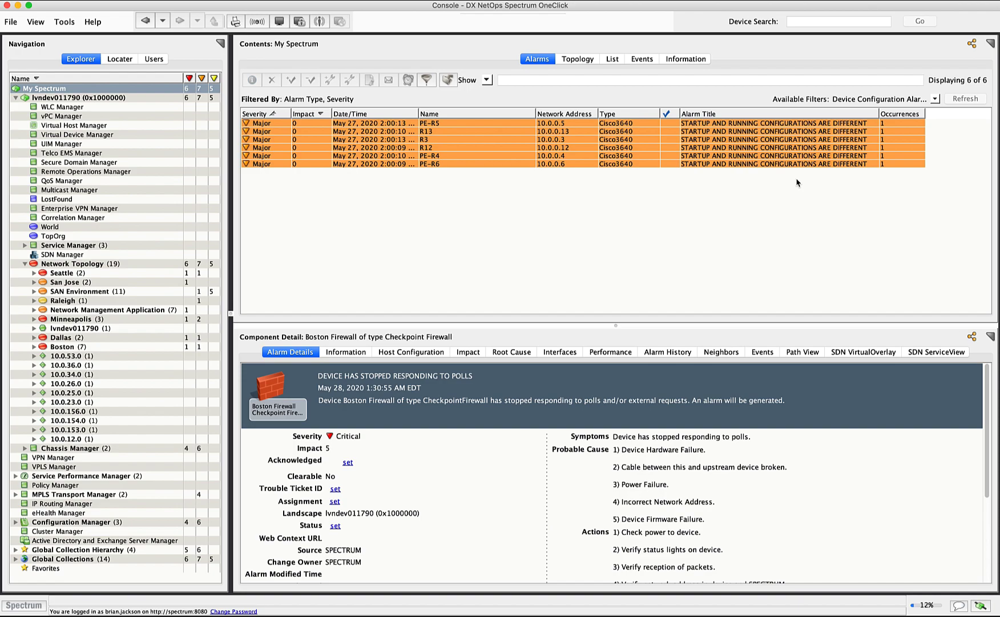
{"action": "left_click", "coordinate": [935, 99]}
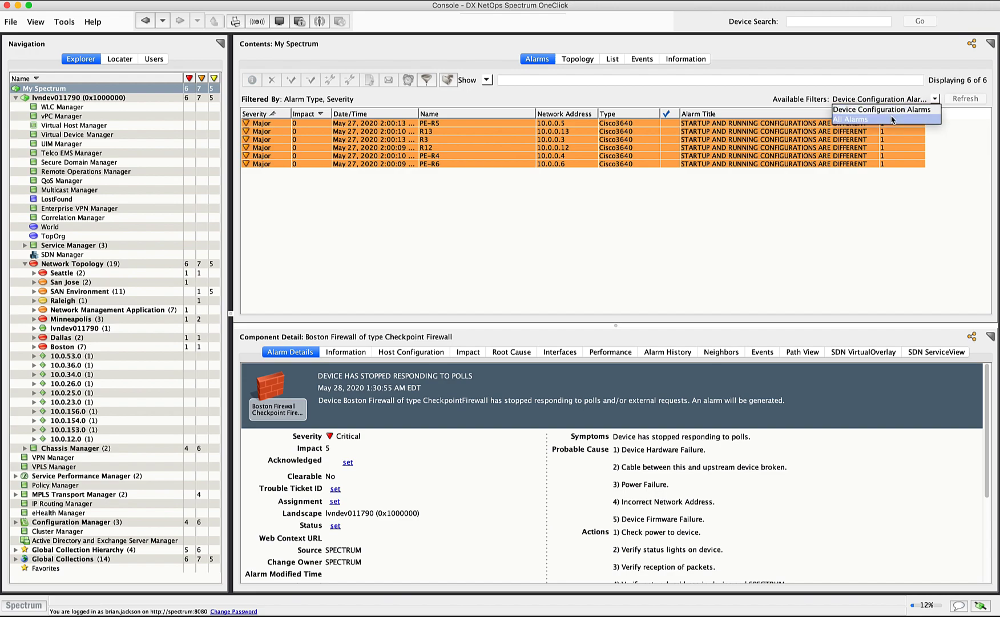
{"action": "left_click", "coordinate": [892, 119]}
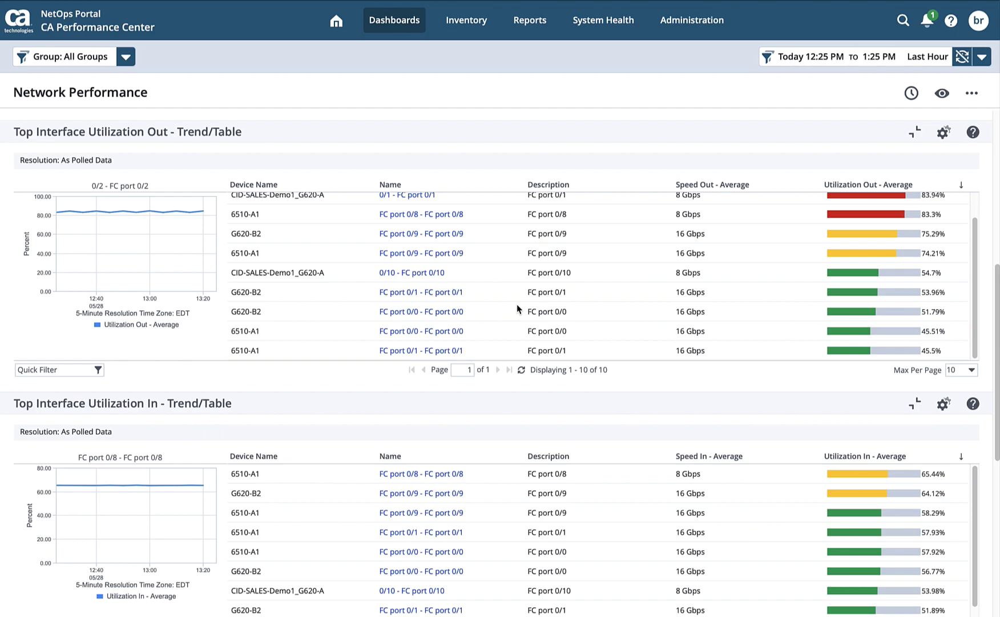
Open Dashboards > Alarms > Alarm Console and view the 6505-A2 SWITCH EVENT TRAP details
{"action": "left_click", "coordinate": [394, 23]}
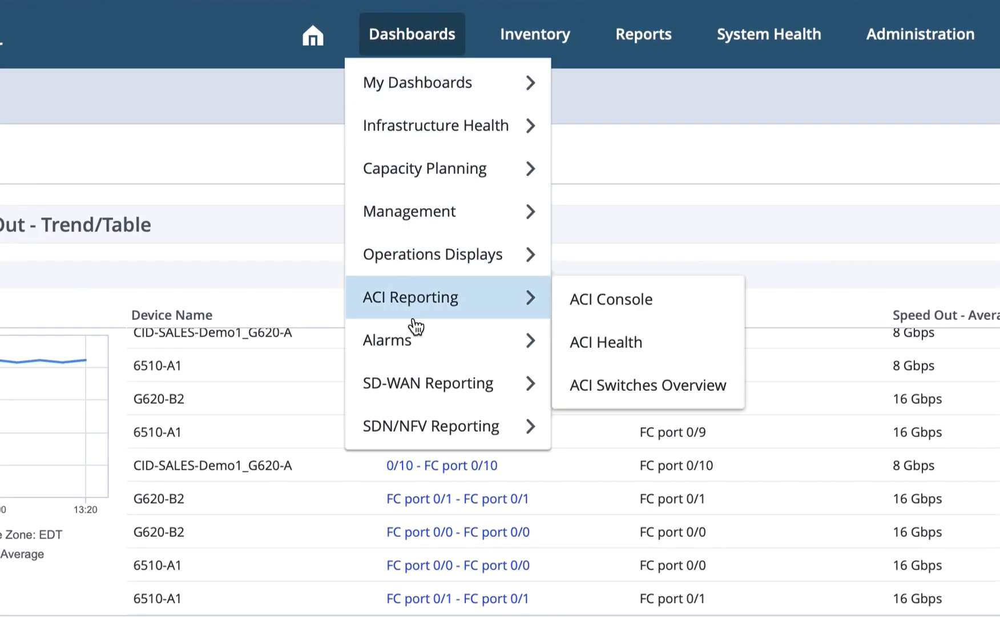
{"action": "mouse_move", "coordinate": [432, 349]}
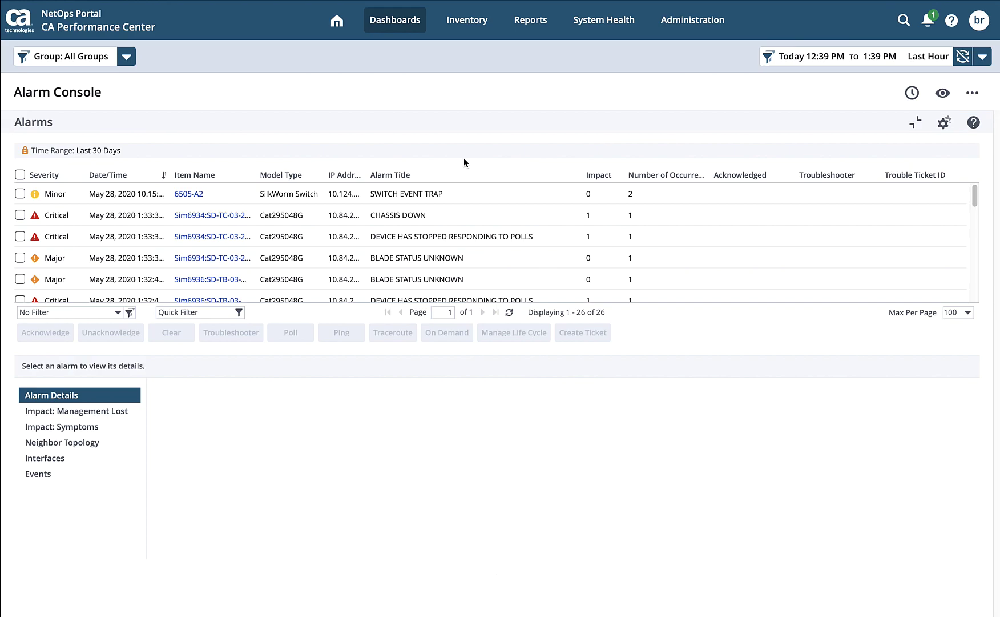
{"action": "left_click", "coordinate": [513, 195]}
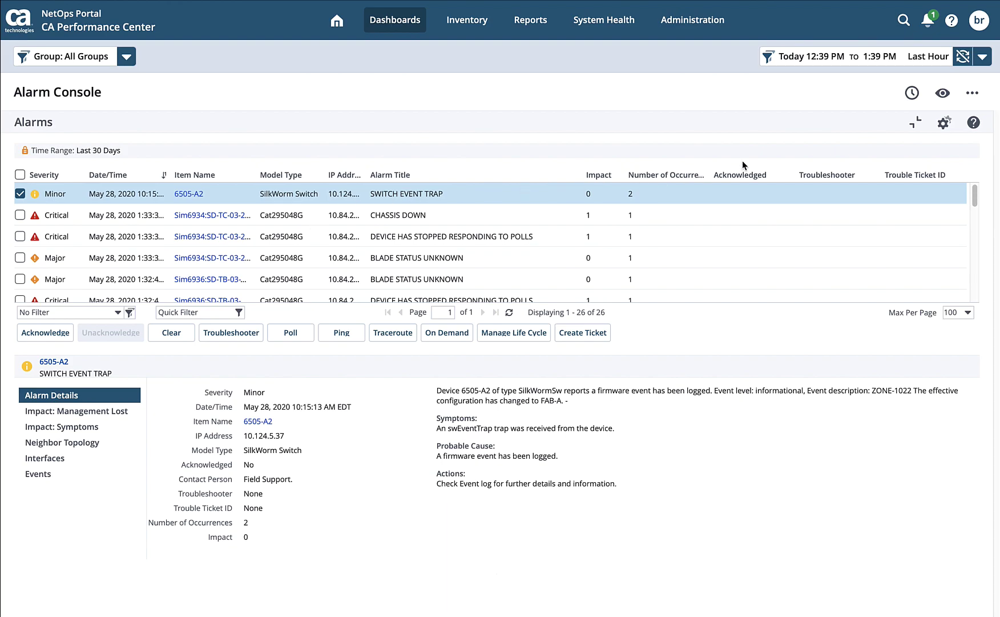
Give the alarms view a custom Last 30 Days time range and save the settings
{"action": "left_click", "coordinate": [944, 123]}
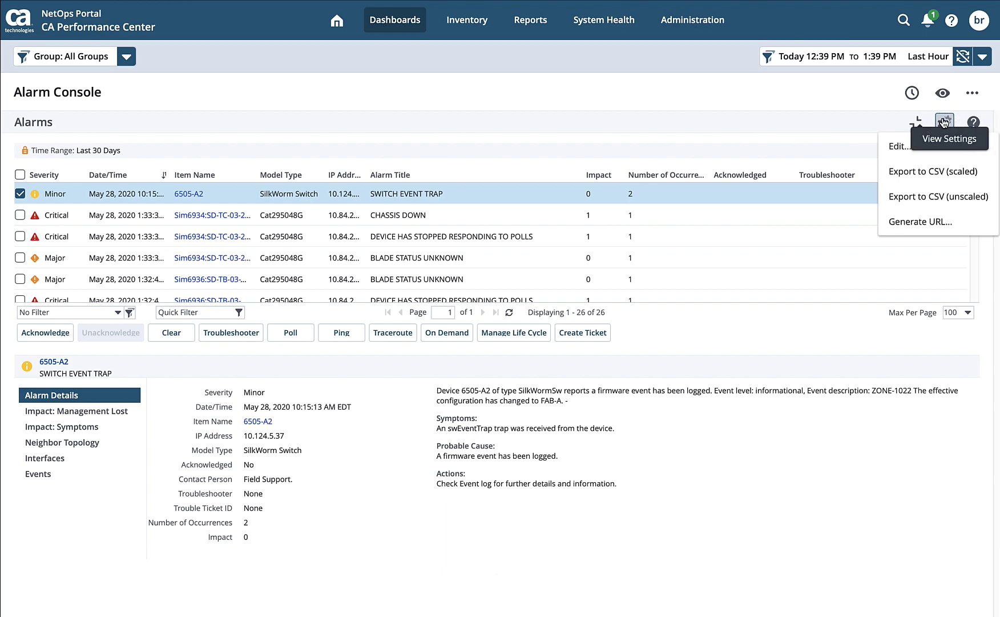
{"action": "left_click", "coordinate": [897, 148]}
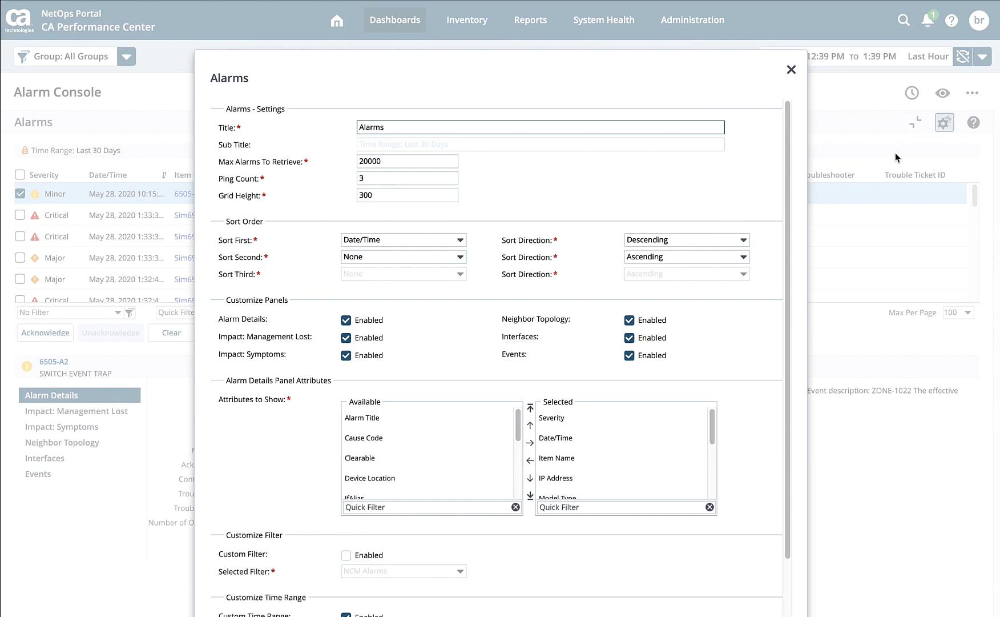
{"action": "left_click_drag", "start_coordinate": [787, 272], "coordinate": [797, 397]}
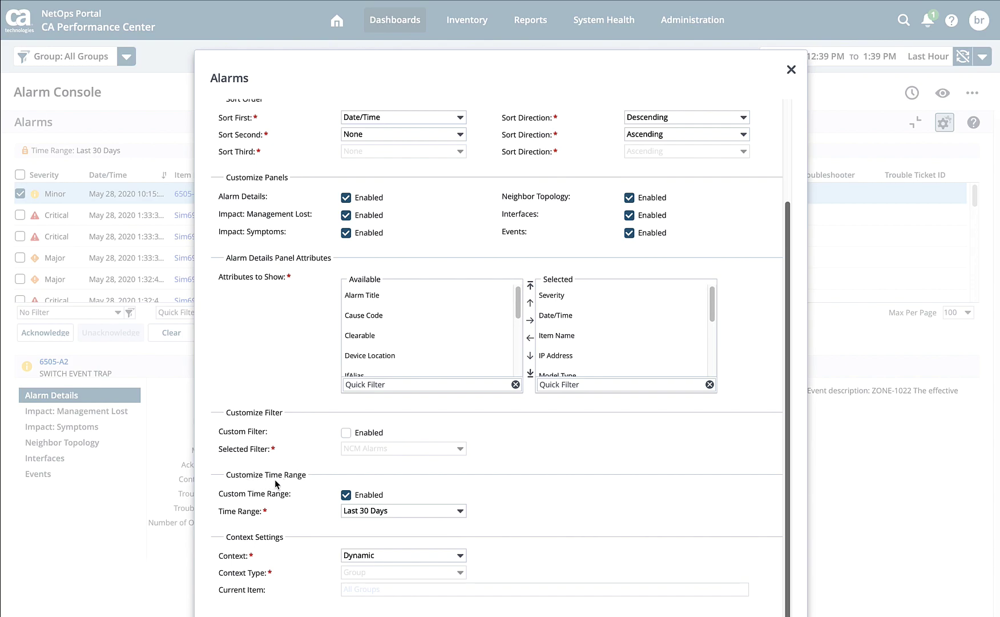
{"action": "left_click", "coordinate": [461, 511]}
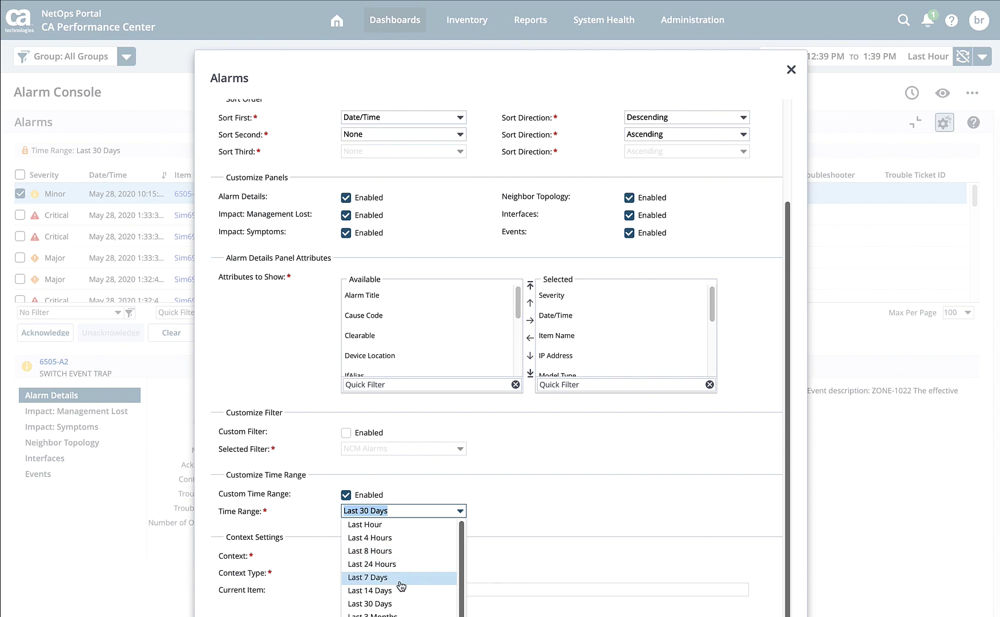
{"action": "left_click", "coordinate": [397, 605]}
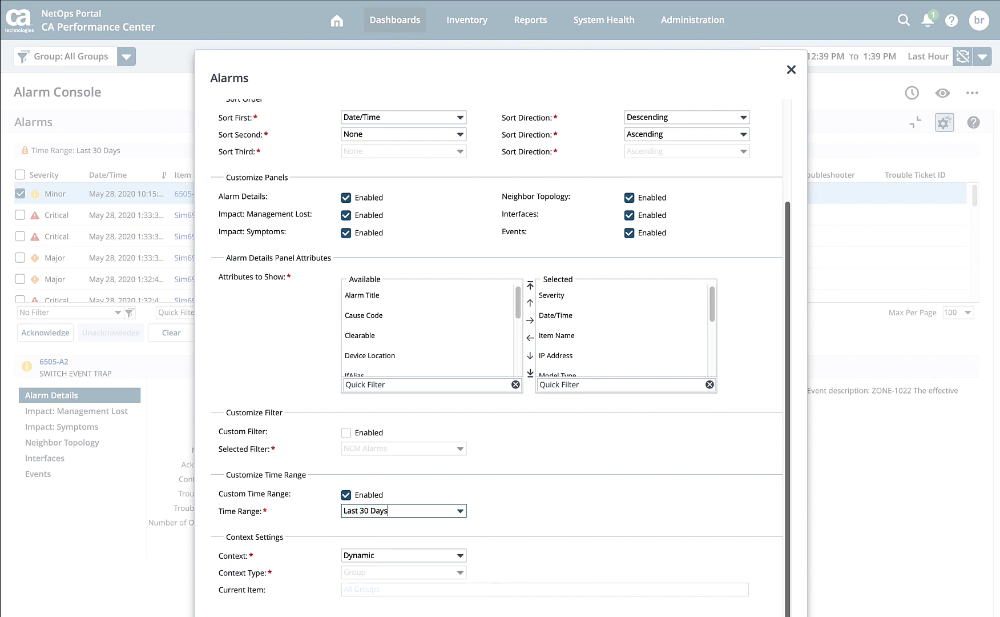
{"action": "key", "text": "Return"}
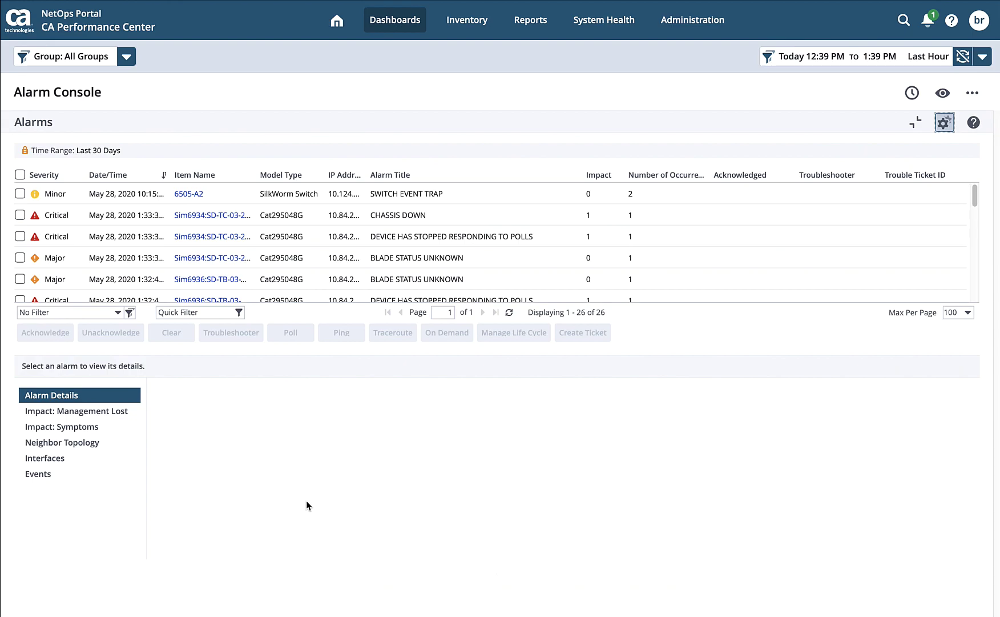
Show the DEVICE HAS STOPPED RESPONDING TO POLLS alarm's details and move Impact beside Severity
{"action": "left_click", "coordinate": [513, 234]}
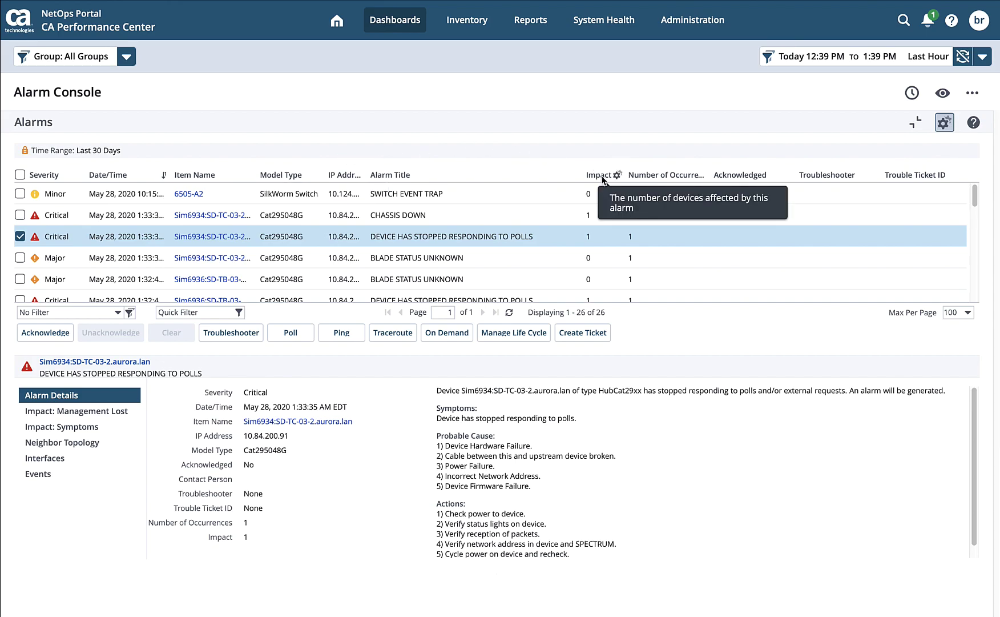
{"action": "left_click_drag", "start_coordinate": [603, 179], "coordinate": [95, 177]}
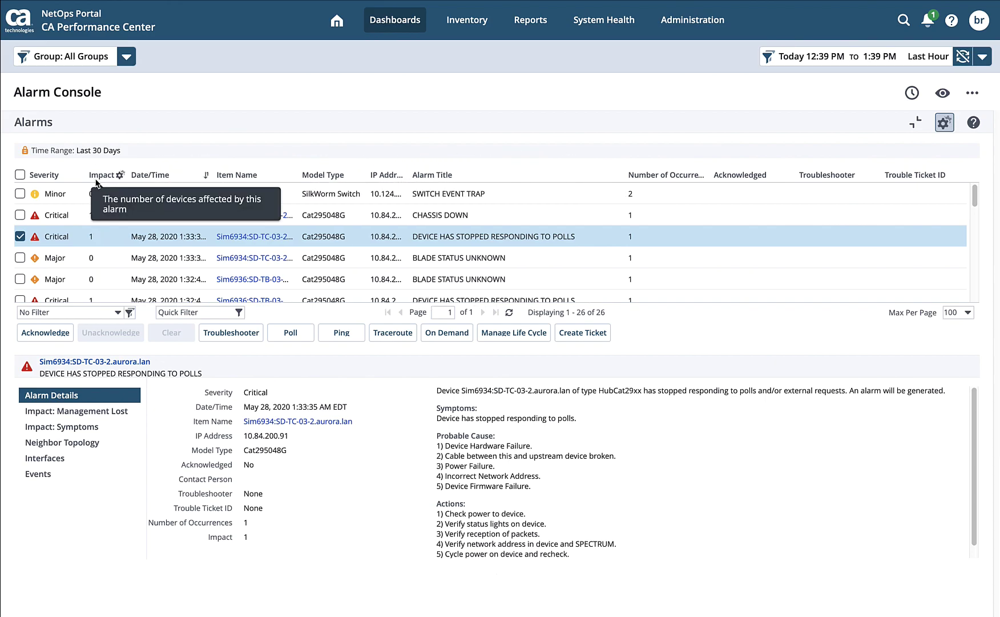
Sort alarms by Severity ascending first and Impact descending second, then select the top alarm
{"action": "left_click", "coordinate": [121, 176]}
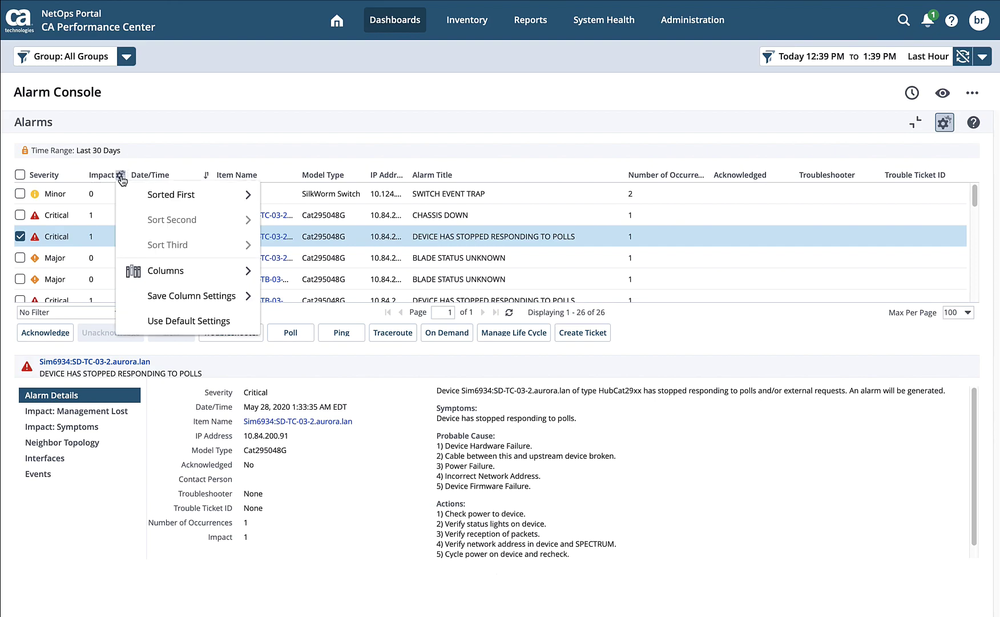
{"action": "mouse_move", "coordinate": [153, 198]}
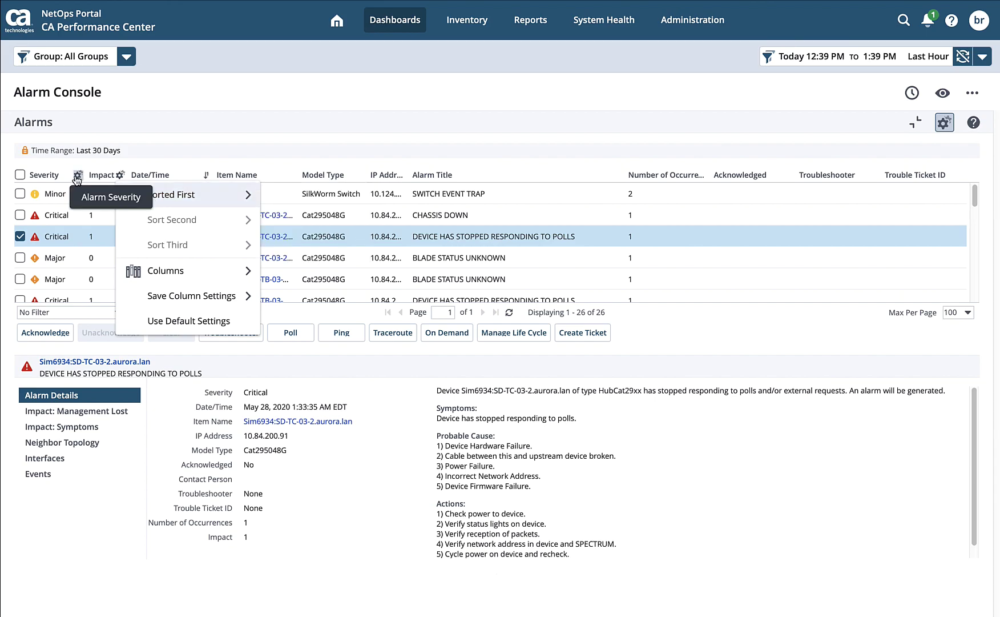
{"action": "left_click", "coordinate": [78, 176]}
{"action": "mouse_move", "coordinate": [197, 205]}
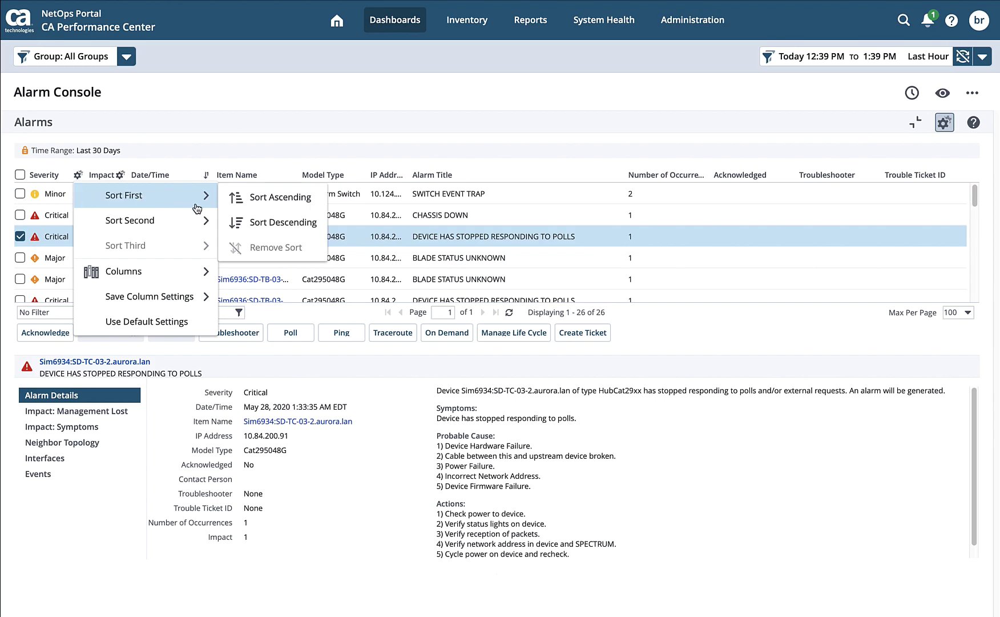
{"action": "left_click", "coordinate": [264, 198]}
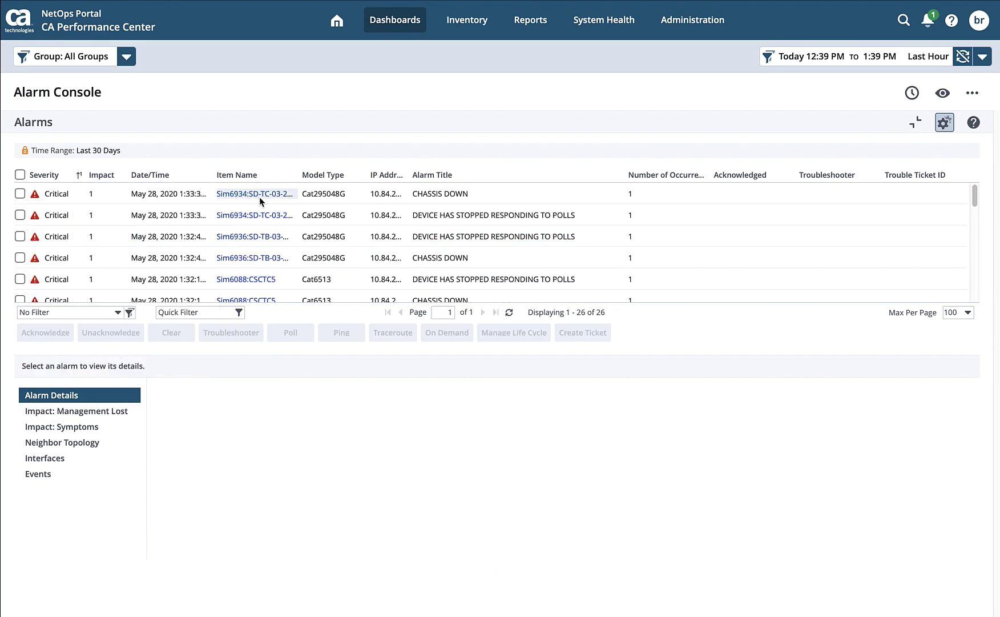
{"action": "left_click", "coordinate": [120, 175]}
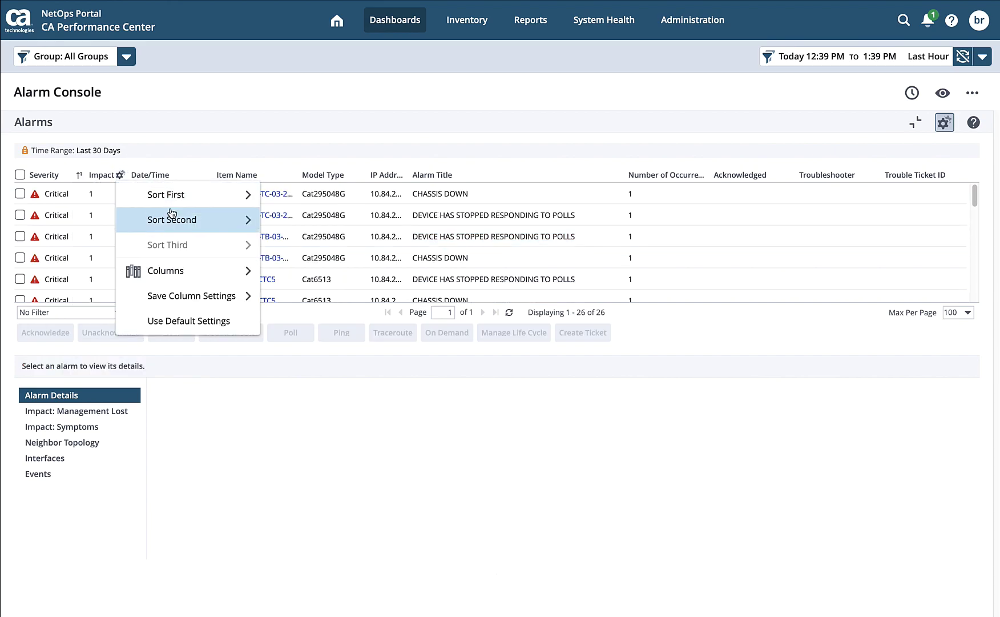
{"action": "mouse_move", "coordinate": [204, 226]}
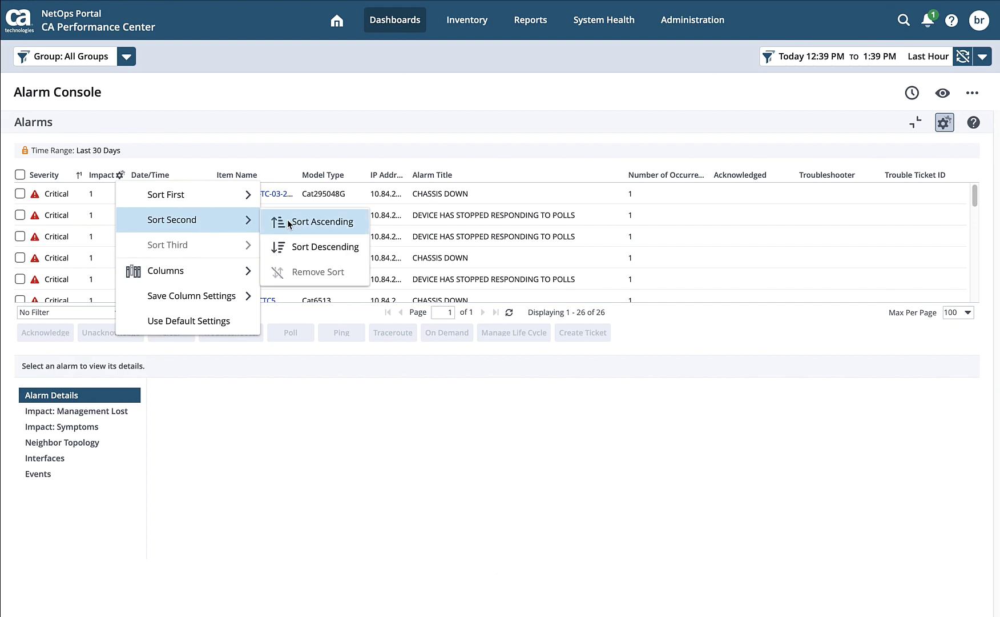
{"action": "left_click", "coordinate": [304, 244]}
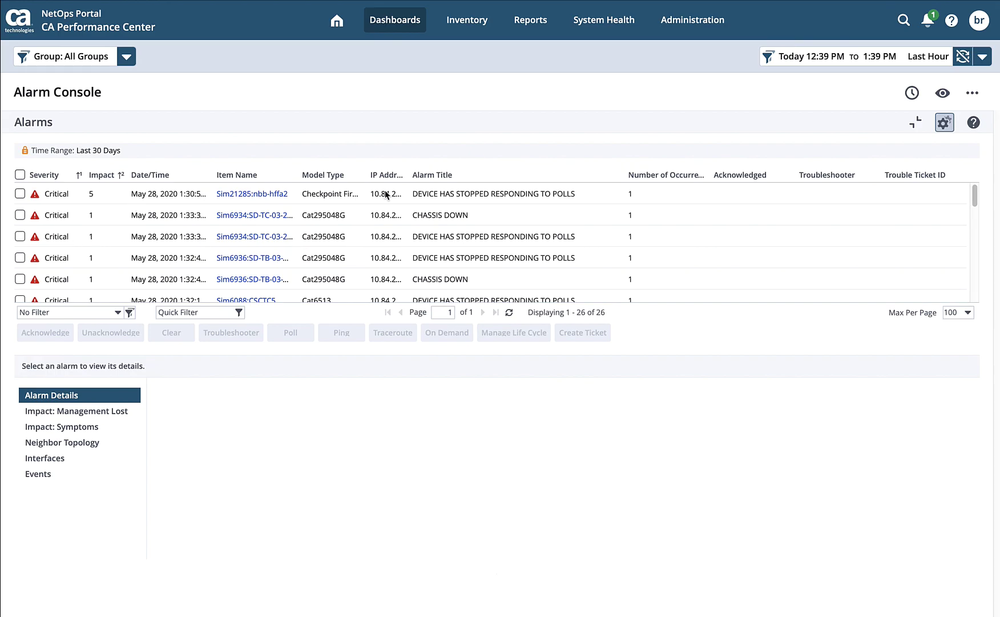
{"action": "left_click", "coordinate": [485, 198]}
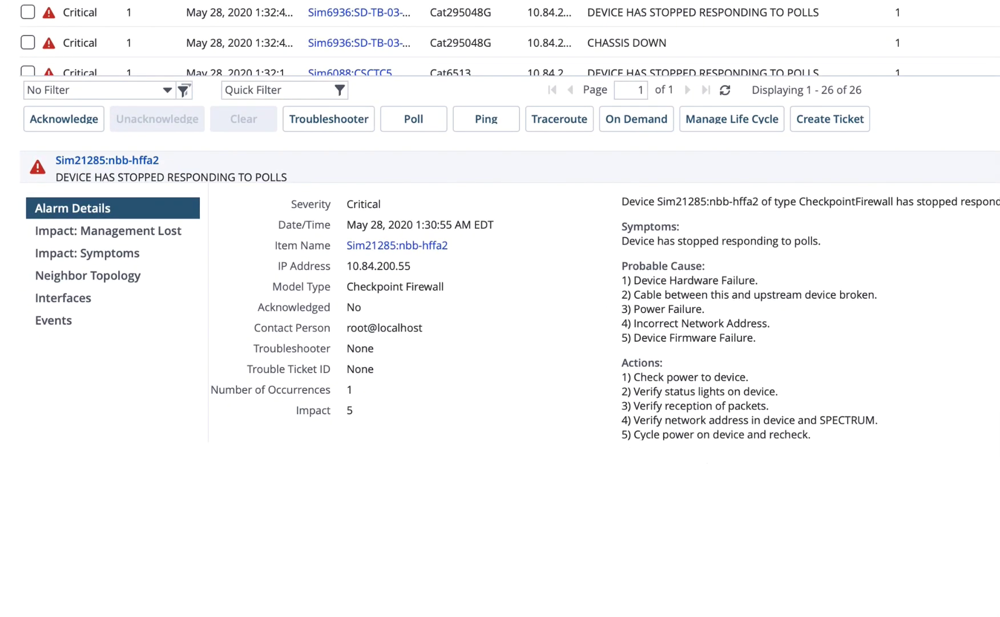
Show the Impact: Management Lost tab listing affected devices such as Boston Rtr
{"action": "left_click", "coordinate": [91, 239]}
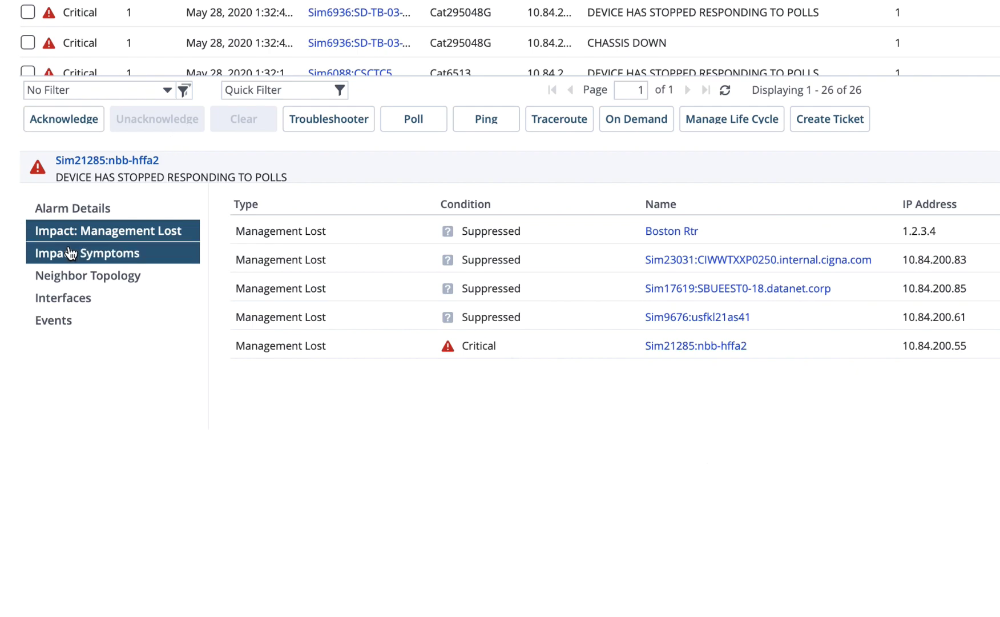
Show Sim21285:nbb-hffa2's neighbor topology, zoom in, and drag Boston Rtr to the map's left
{"action": "left_click", "coordinate": [129, 278]}
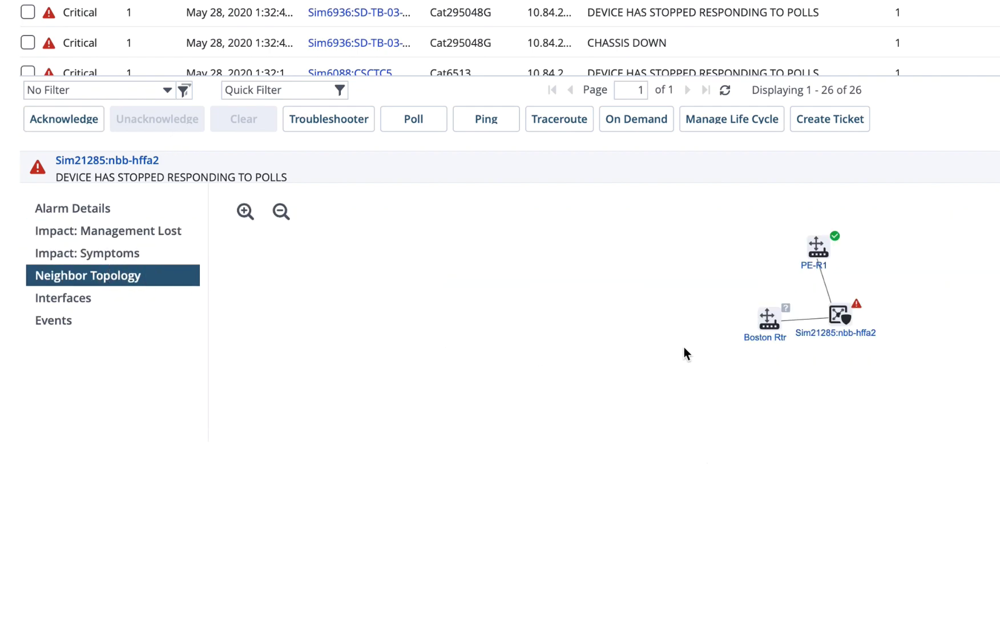
{"action": "left_click", "coordinate": [246, 211]}
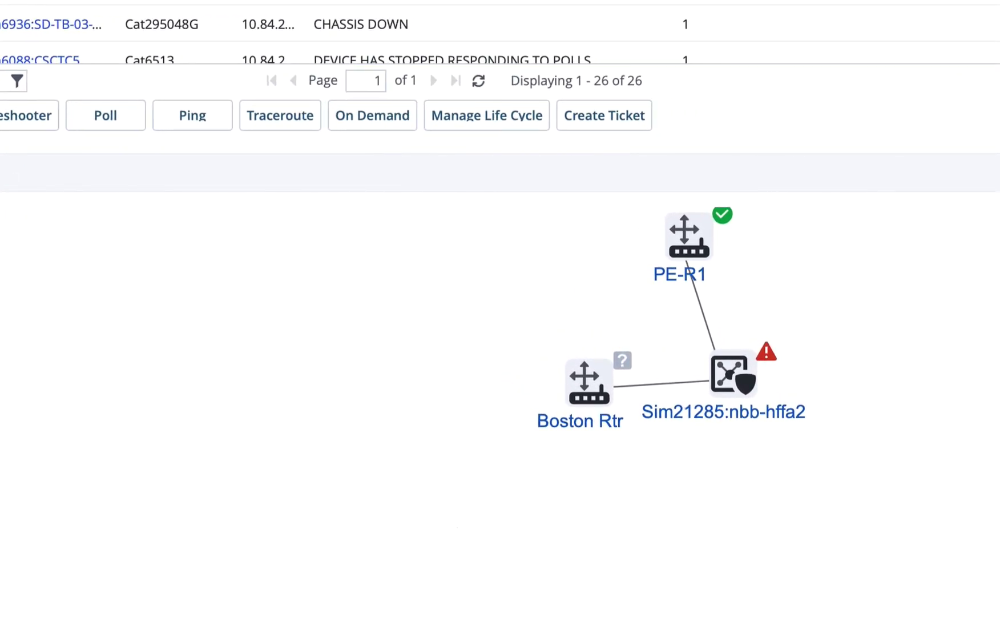
{"action": "mouse_move", "coordinate": [571, 401]}
{"action": "left_click_drag", "start_coordinate": [571, 401], "coordinate": [218, 382]}
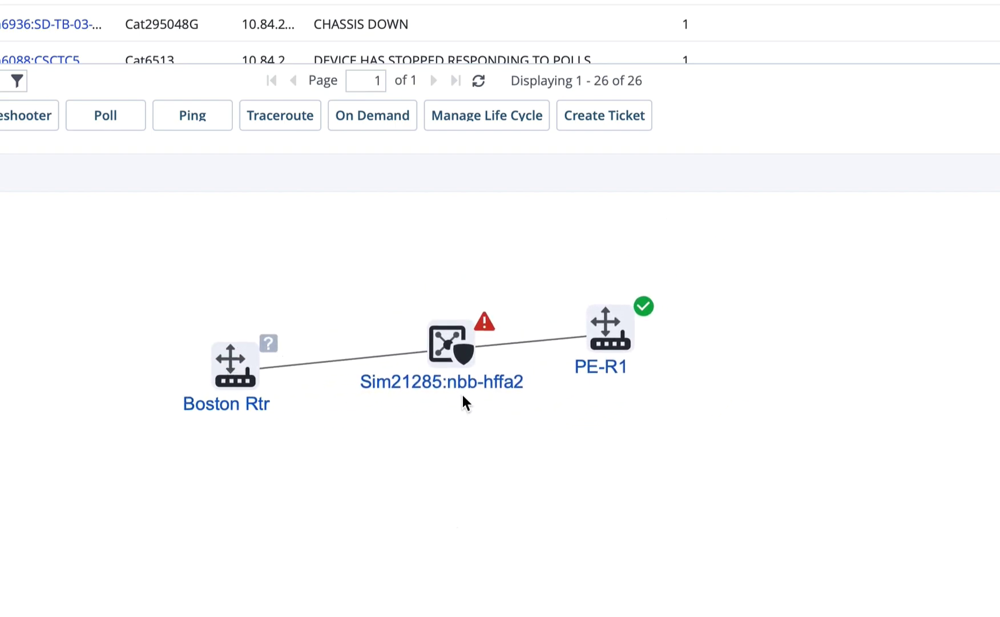
{"action": "mouse_move", "coordinate": [242, 370]}
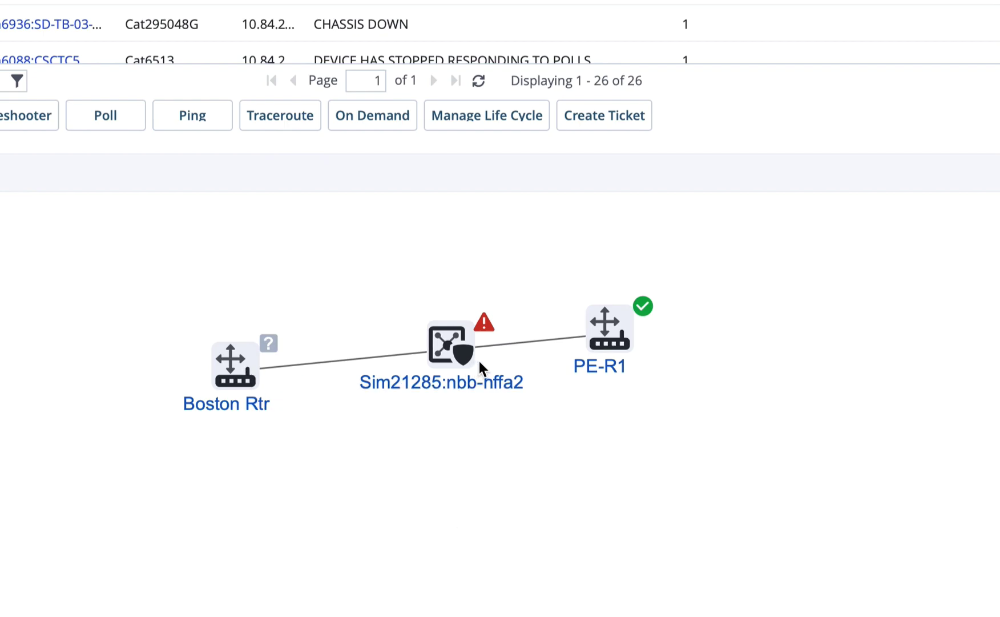
{"action": "mouse_move", "coordinate": [454, 360]}
{"action": "mouse_move", "coordinate": [619, 339]}
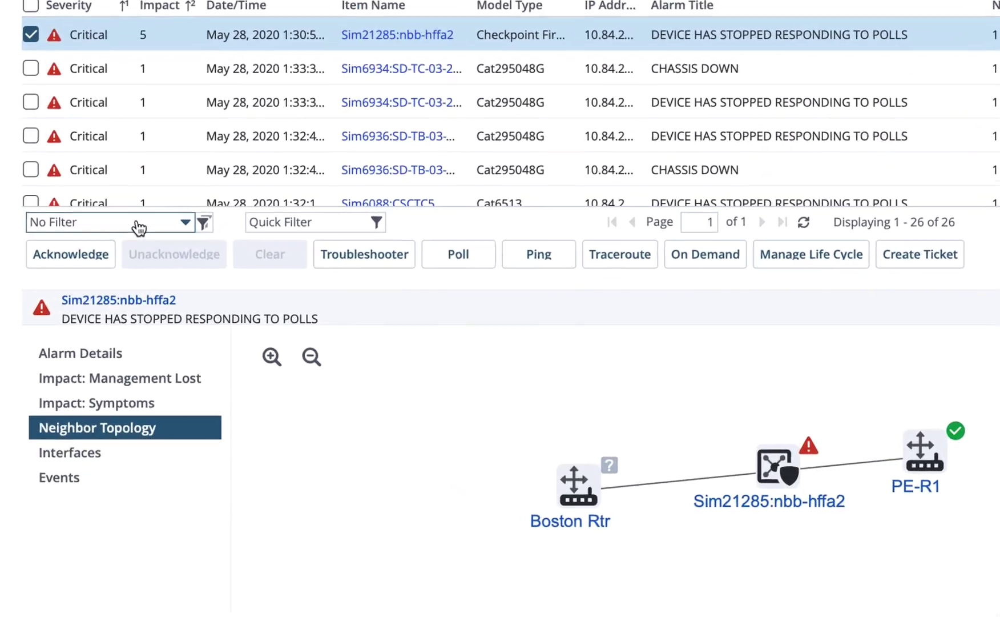
In Manage Saved Filters, start a new alarm filter and browse the condition attributes
{"action": "left_click", "coordinate": [188, 224]}
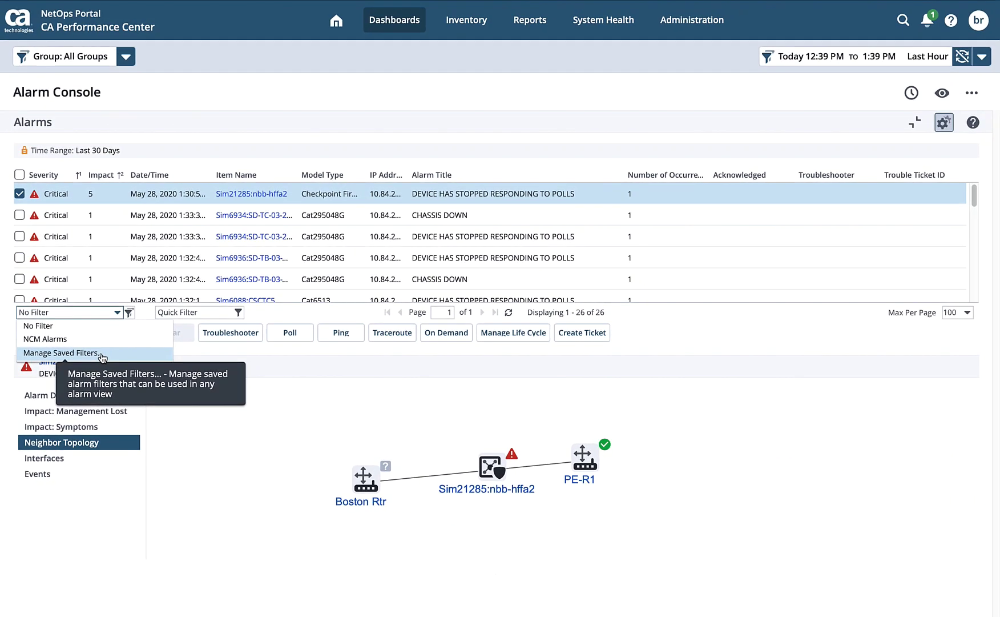
{"action": "left_click", "coordinate": [172, 272]}
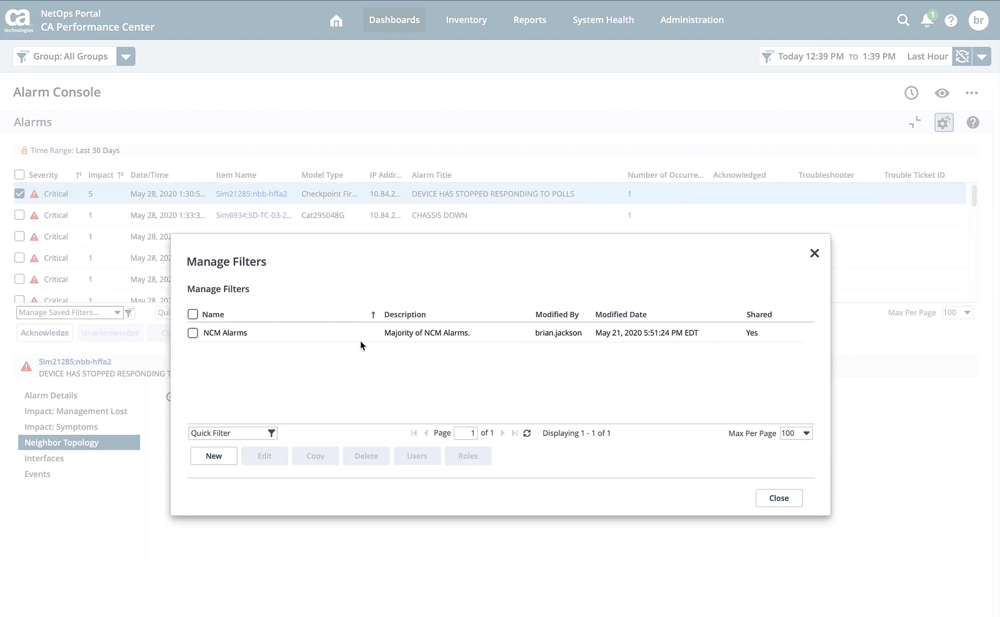
{"action": "left_click", "coordinate": [215, 456]}
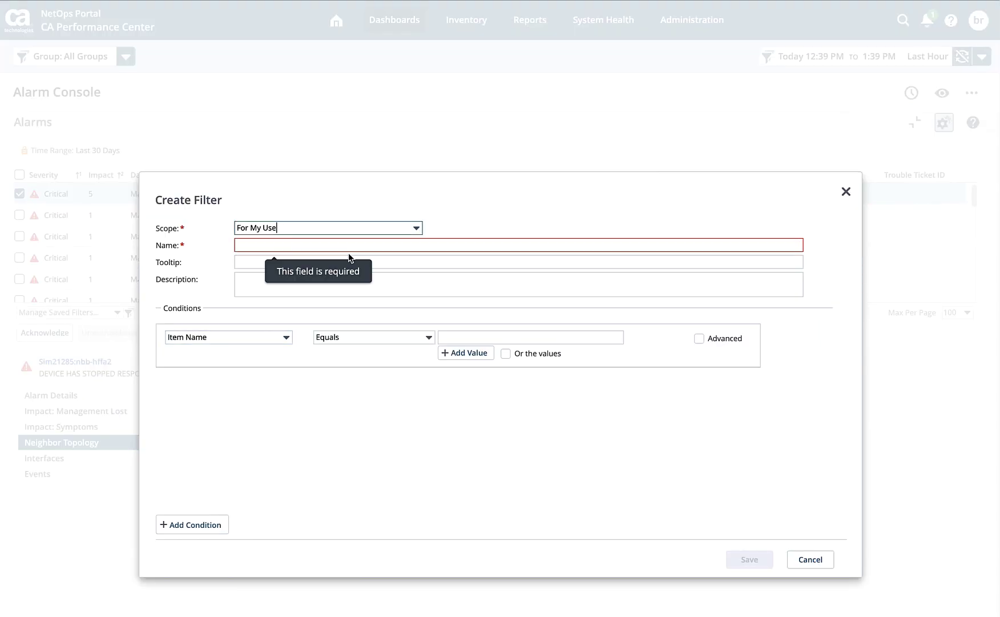
{"action": "left_click", "coordinate": [287, 339]}
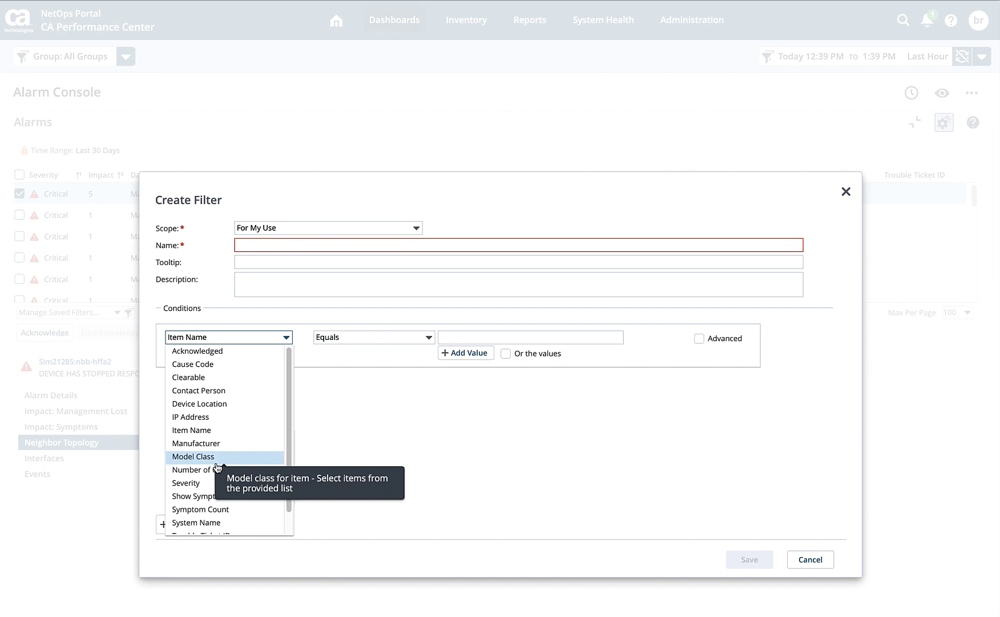
Cancel the new filter and apply the saved NCM Alarms filter to the alarm list
{"action": "left_click", "coordinate": [808, 559]}
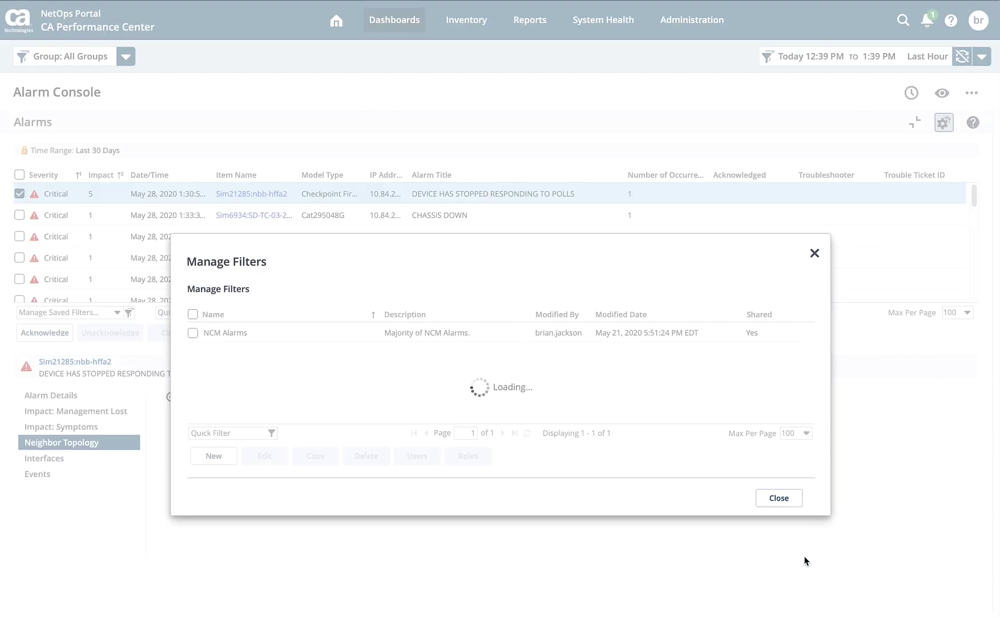
{"action": "left_click", "coordinate": [814, 253]}
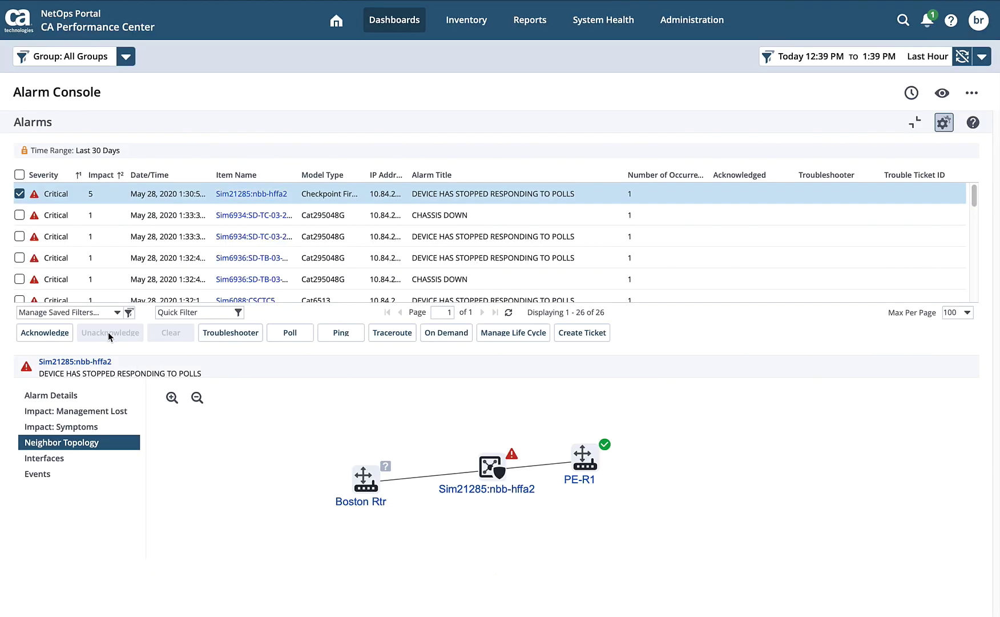
{"action": "left_click", "coordinate": [117, 312]}
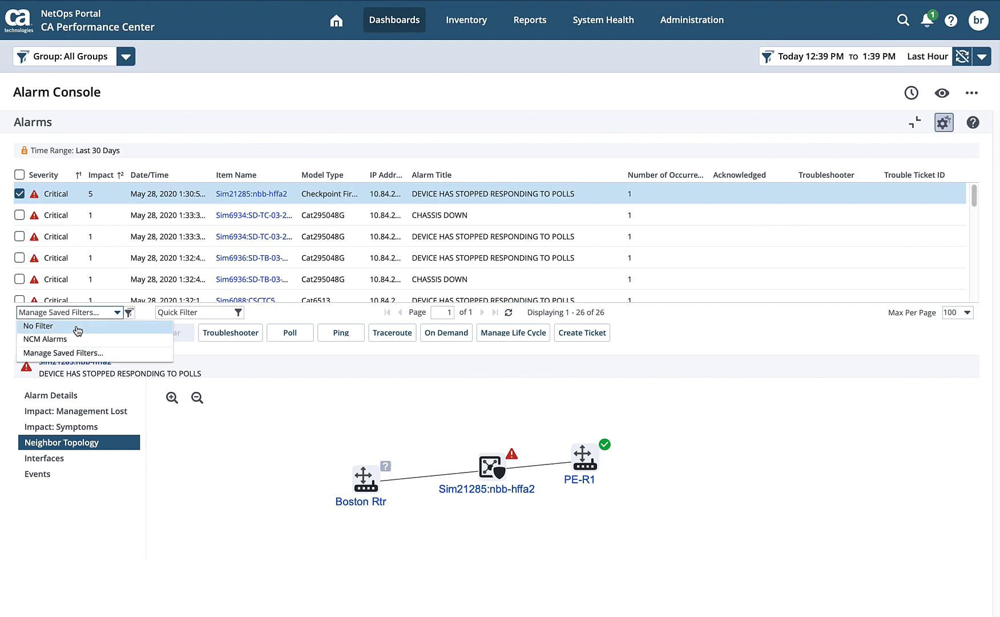
{"action": "left_click", "coordinate": [46, 339]}
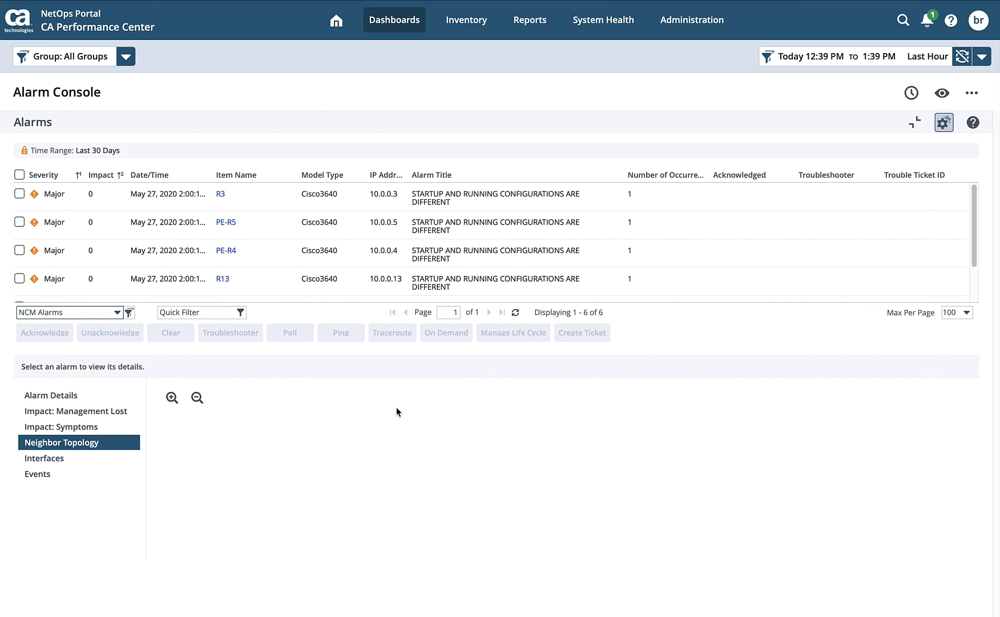
Open the Alarm Console view's settings dialog for editing
{"action": "left_click", "coordinate": [943, 131]}
{"action": "left_click", "coordinate": [894, 151]}
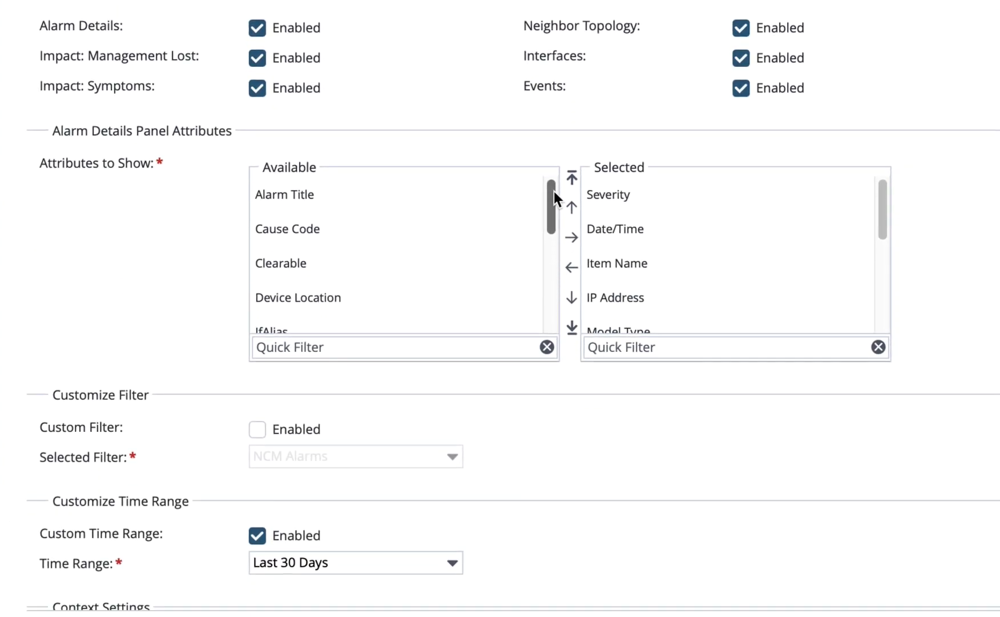
{"action": "left_click_drag", "start_coordinate": [554, 146], "coordinate": [546, 269]}
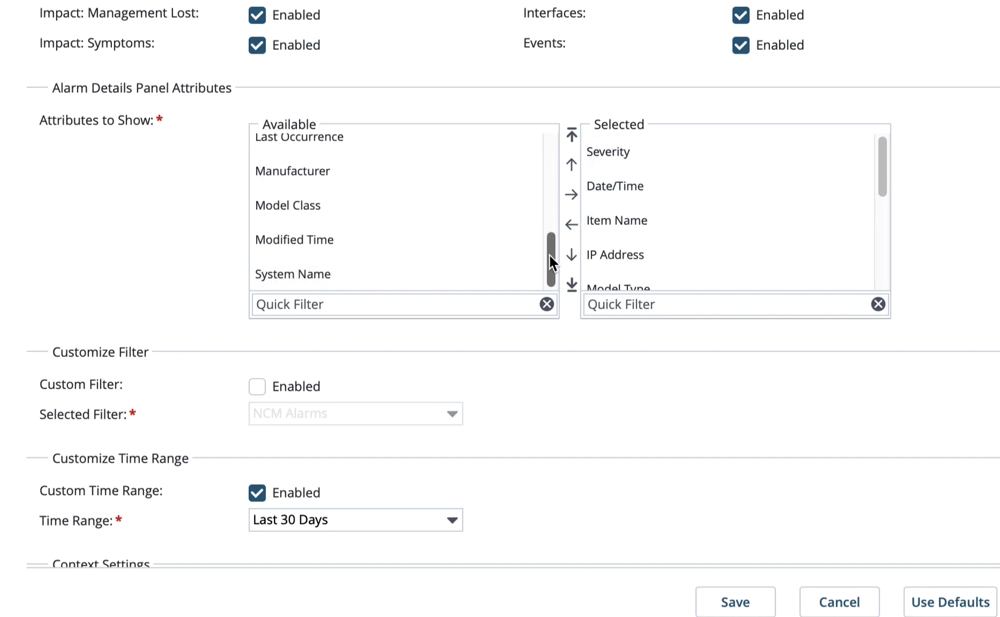
{"action": "left_click_drag", "start_coordinate": [549, 255], "coordinate": [552, 96]}
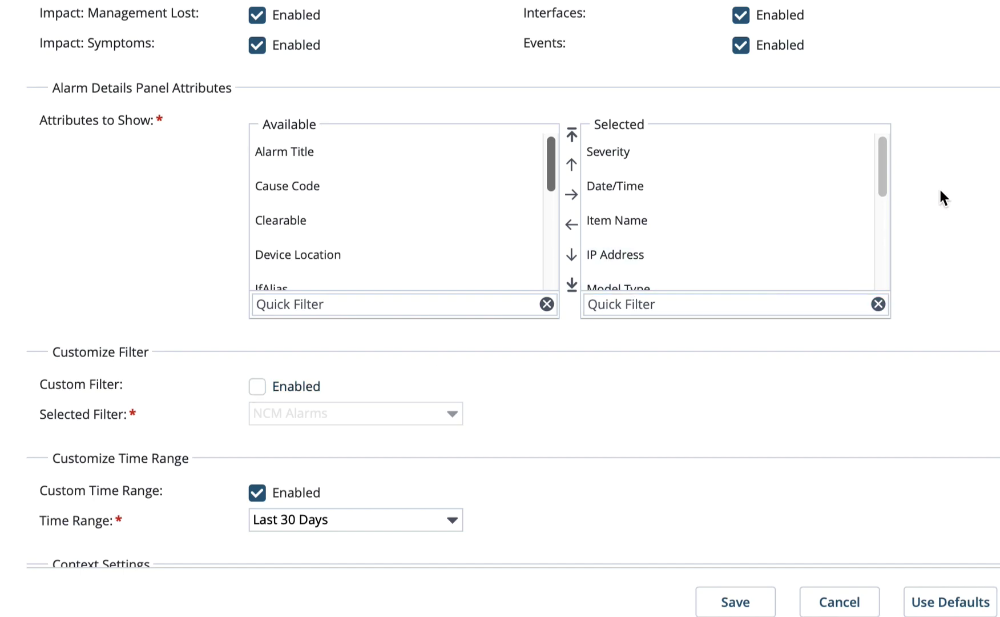
{"action": "scroll", "coordinate": [984, 188], "scroll_direction": "down", "scroll_amount": 4}
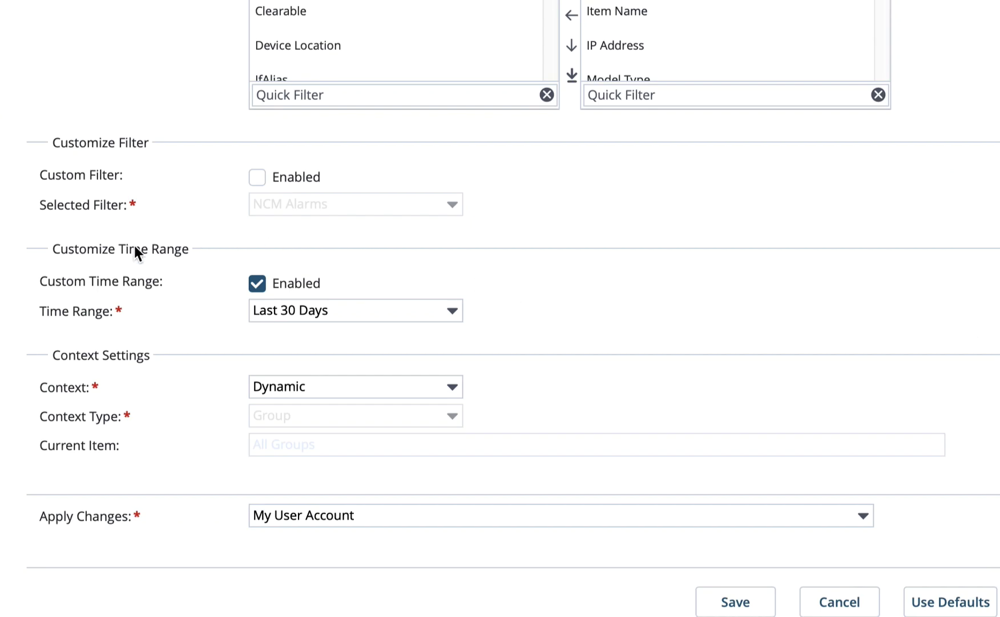
Leave Custom Filter Enabled unchecked and set the view's context to Dynamic instead of Fixed
{"action": "left_click", "coordinate": [258, 177]}
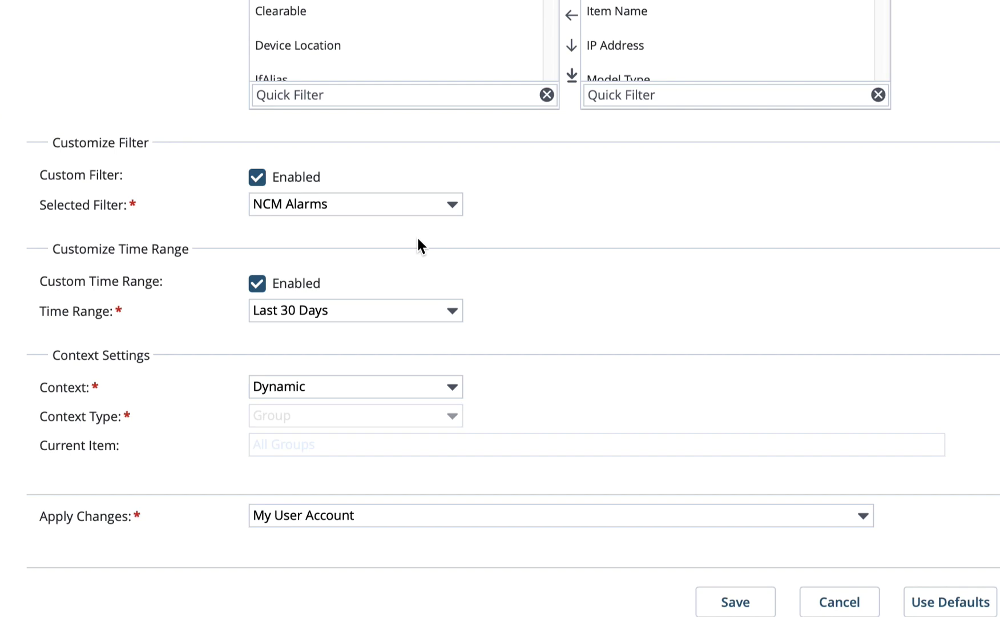
{"action": "left_click", "coordinate": [261, 177]}
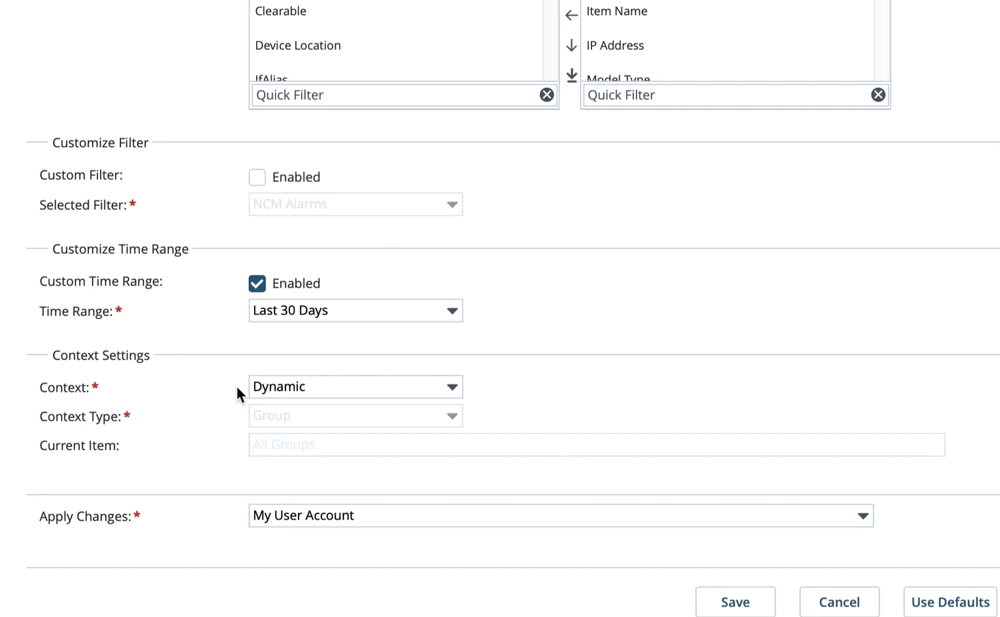
{"action": "left_click", "coordinate": [453, 388]}
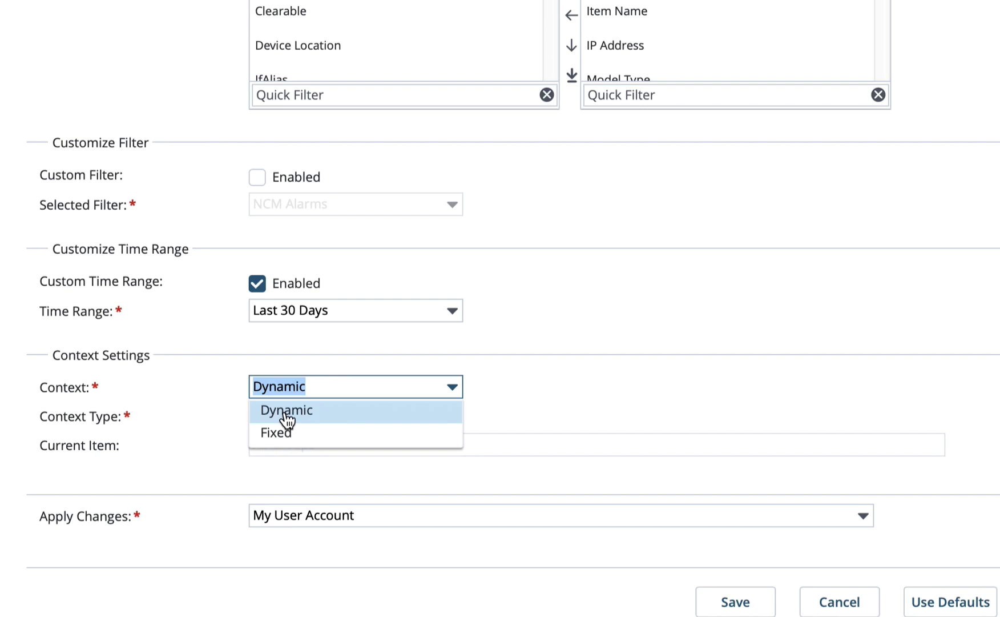
{"action": "left_click", "coordinate": [337, 433]}
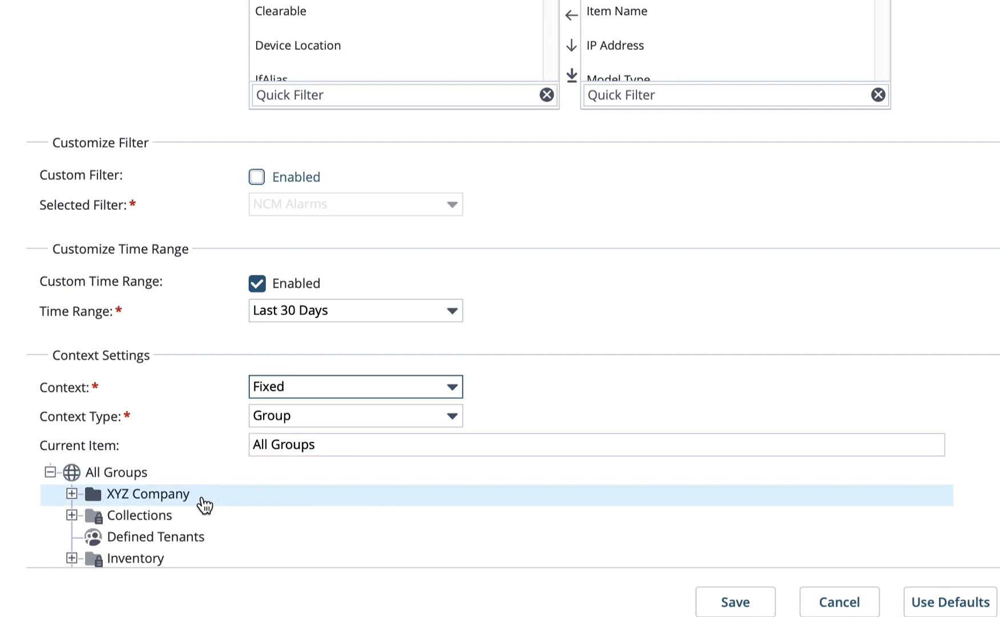
{"action": "left_click", "coordinate": [460, 398]}
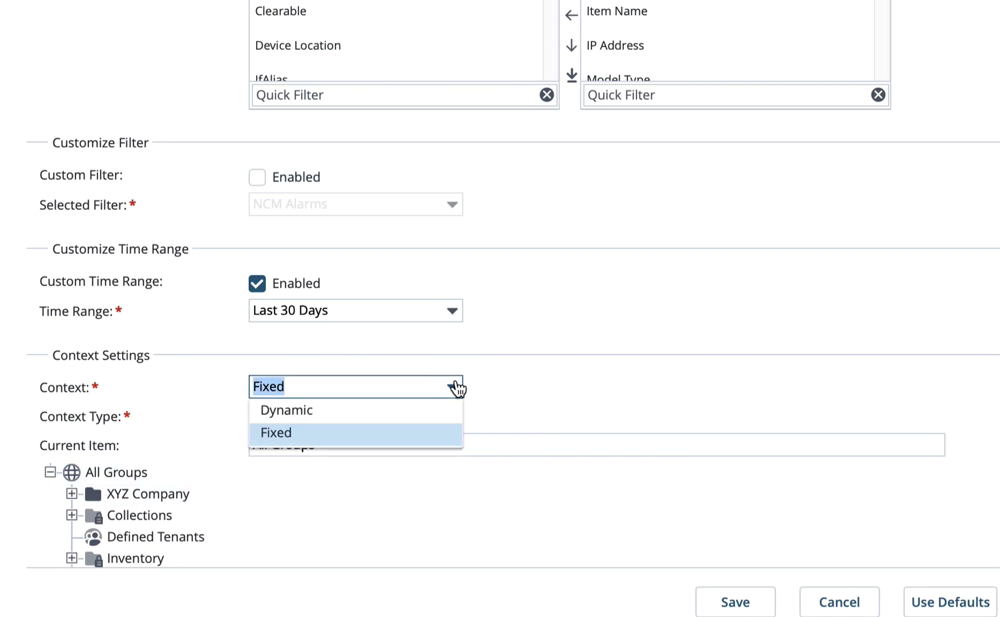
{"action": "left_click", "coordinate": [396, 415]}
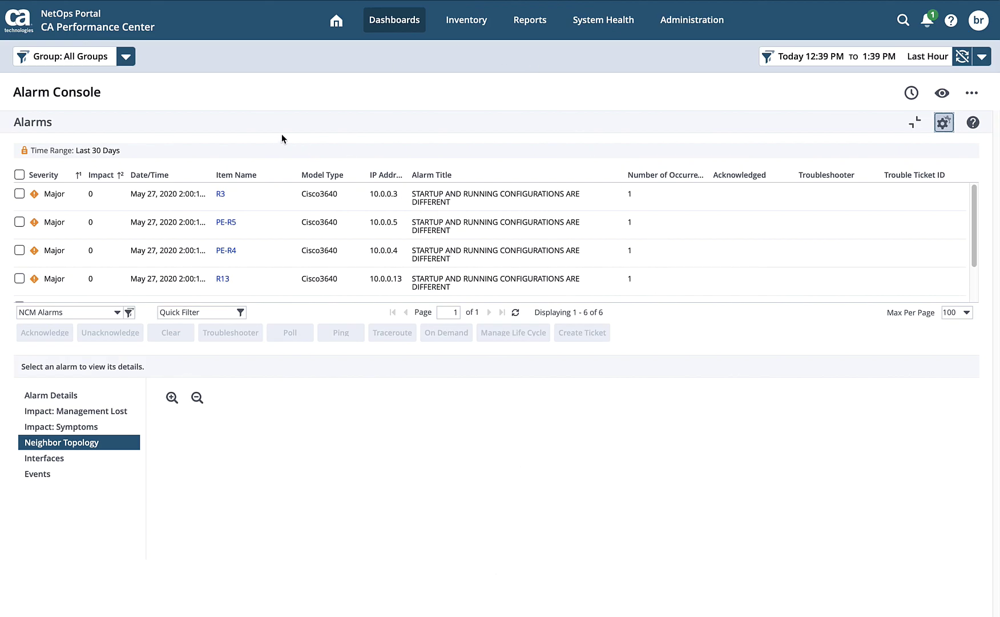
Go to Inventory > Items > Devices and open router PE-R4's context page
{"action": "mouse_move", "coordinate": [467, 22]}
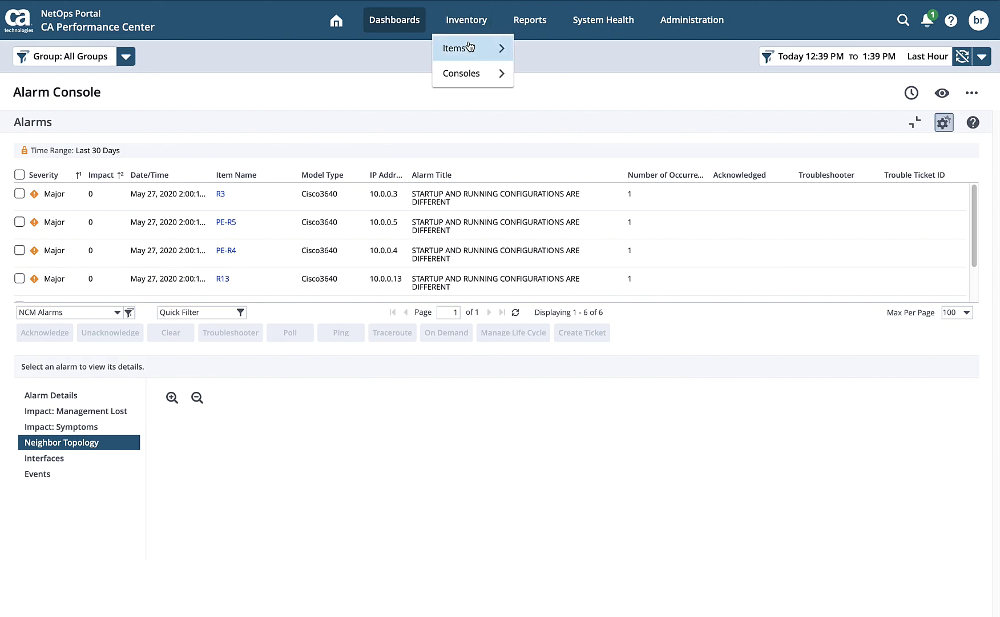
{"action": "mouse_move", "coordinate": [470, 52]}
{"action": "left_click", "coordinate": [532, 49]}
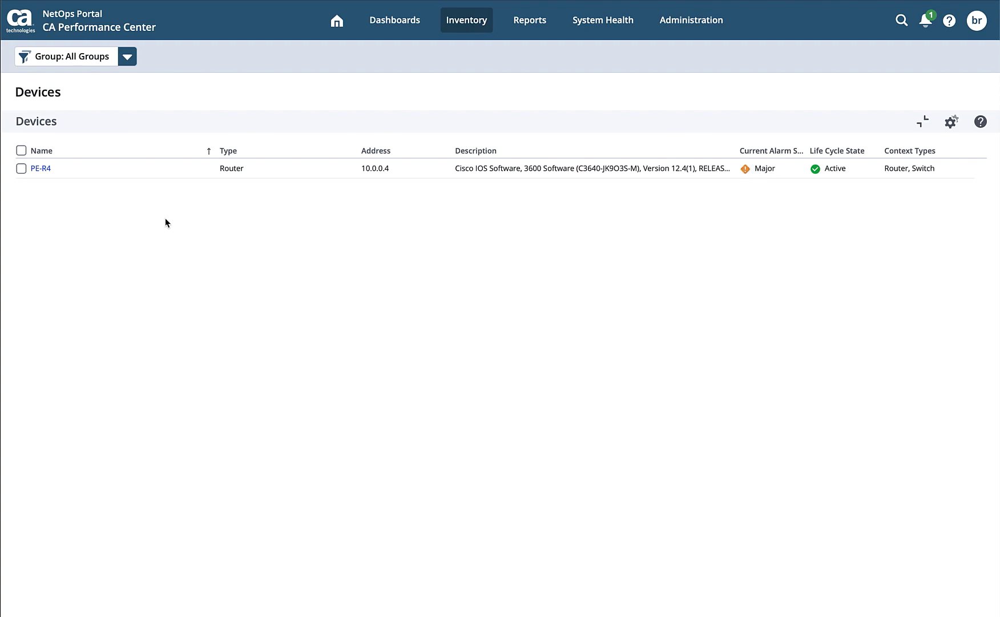
{"action": "left_click", "coordinate": [38, 170]}
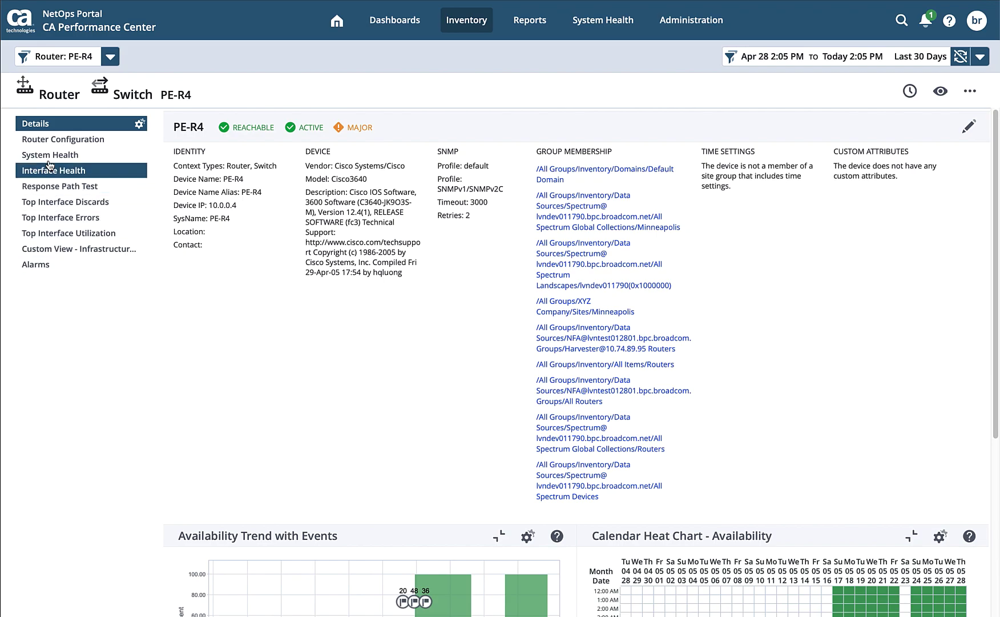
Show PE-R4's alarms and the details of its Major startup-versus-running configuration alarm
{"action": "left_click", "coordinate": [54, 266]}
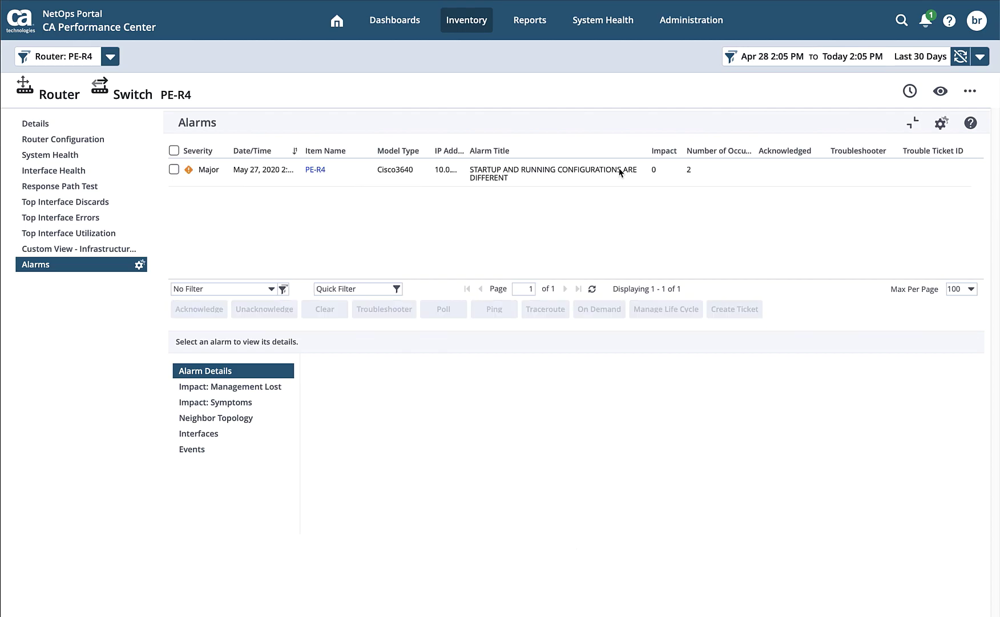
{"action": "left_click", "coordinate": [602, 175]}
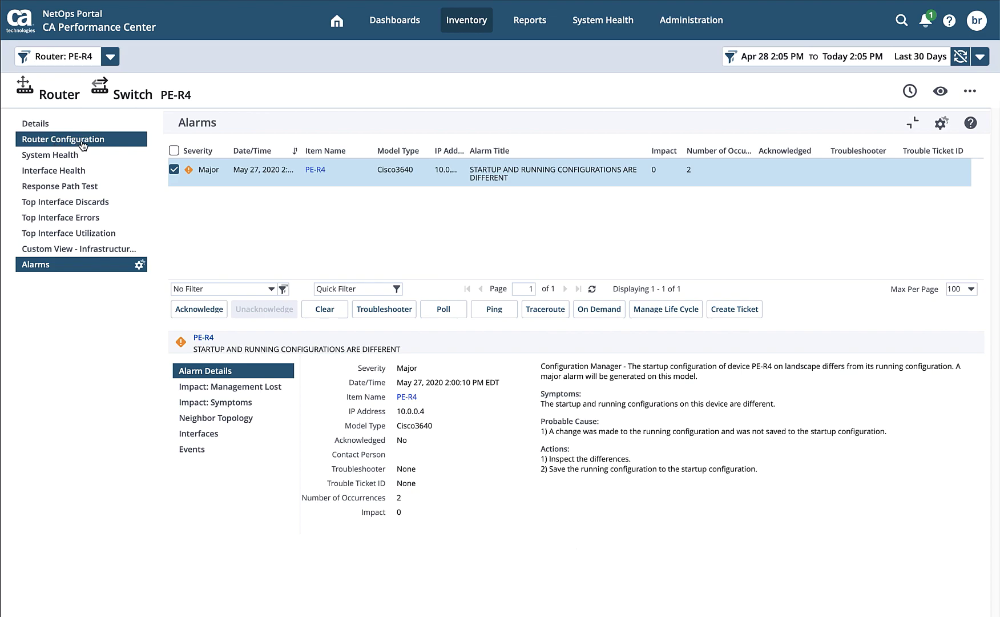
Switch to PE-R4's Router Configuration tab and scroll through its configuration text
{"action": "left_click", "coordinate": [58, 142]}
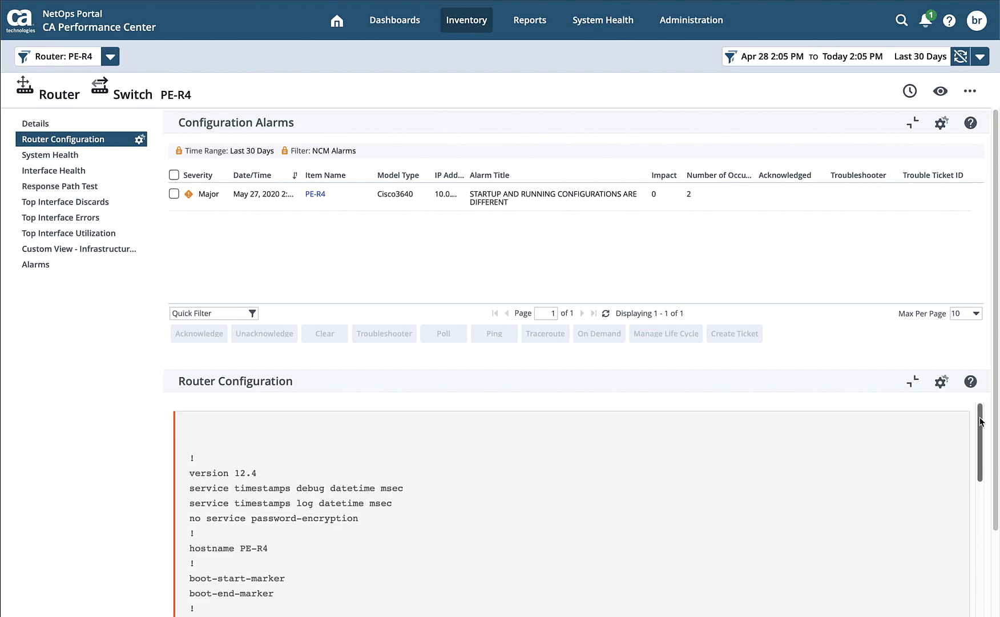
{"action": "mouse_move", "coordinate": [980, 421]}
{"action": "left_mouse_down"}
{"action": "mouse_move", "coordinate": [970, 616]}
{"action": "mouse_move", "coordinate": [956, 551]}
{"action": "mouse_move", "coordinate": [967, 414]}
{"action": "left_mouse_up"}
{"action": "scroll", "coordinate": [988, 501], "scroll_direction": "down", "scroll_amount": 4}
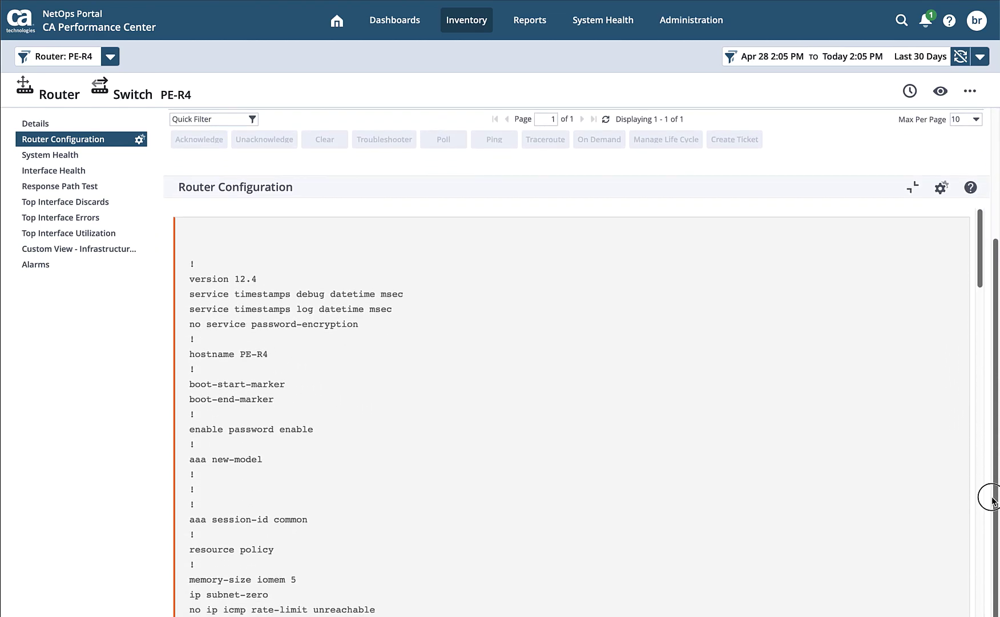
{"action": "scroll", "coordinate": [988, 525], "scroll_direction": "down", "scroll_amount": 2}
{"action": "scroll", "coordinate": [976, 514], "scroll_direction": "up", "scroll_amount": 6}
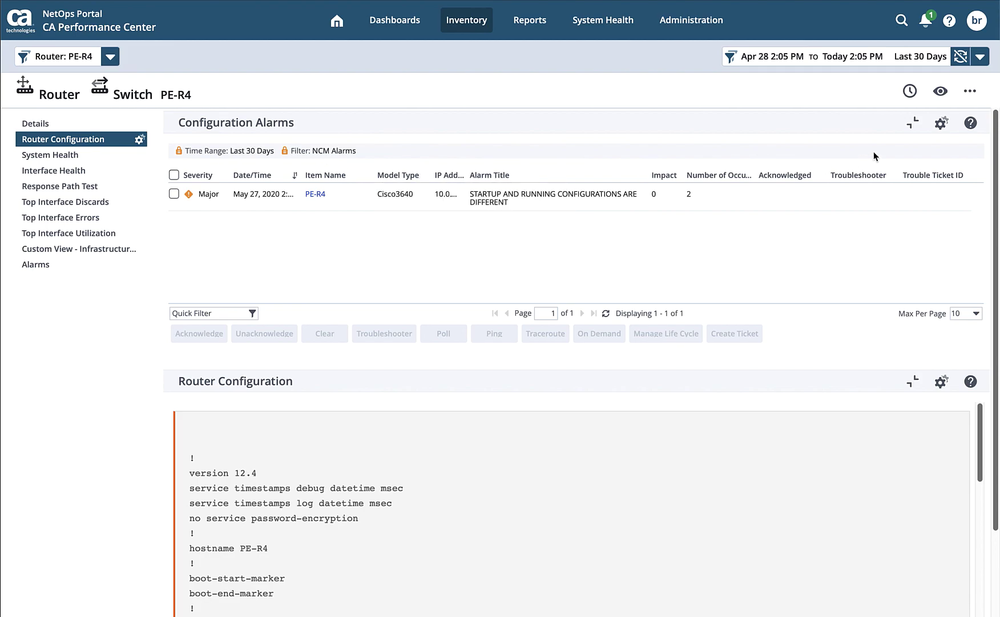
{"action": "left_click", "coordinate": [941, 126]}
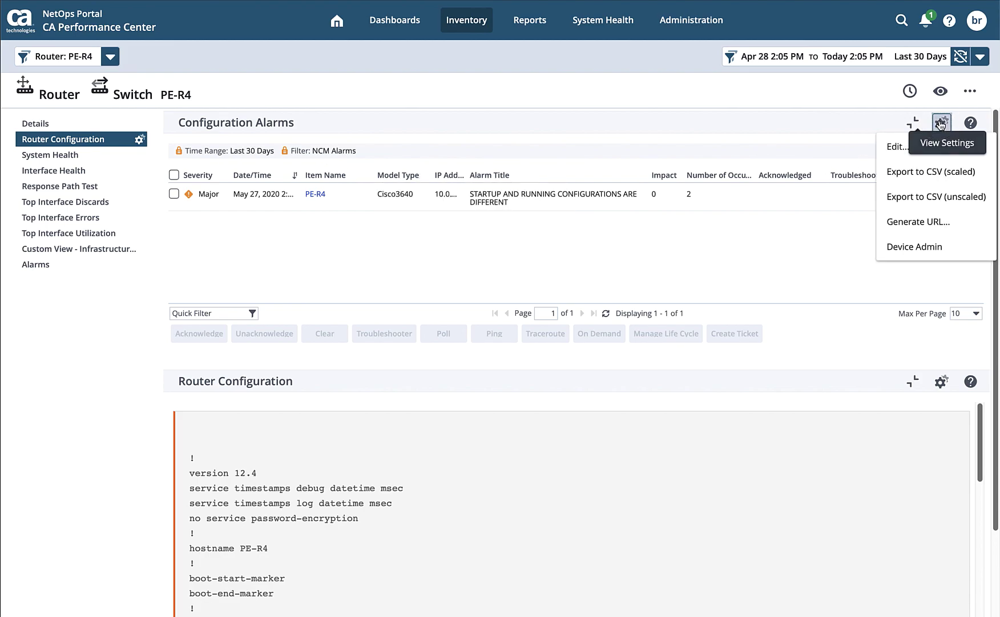
{"action": "left_click", "coordinate": [896, 148]}
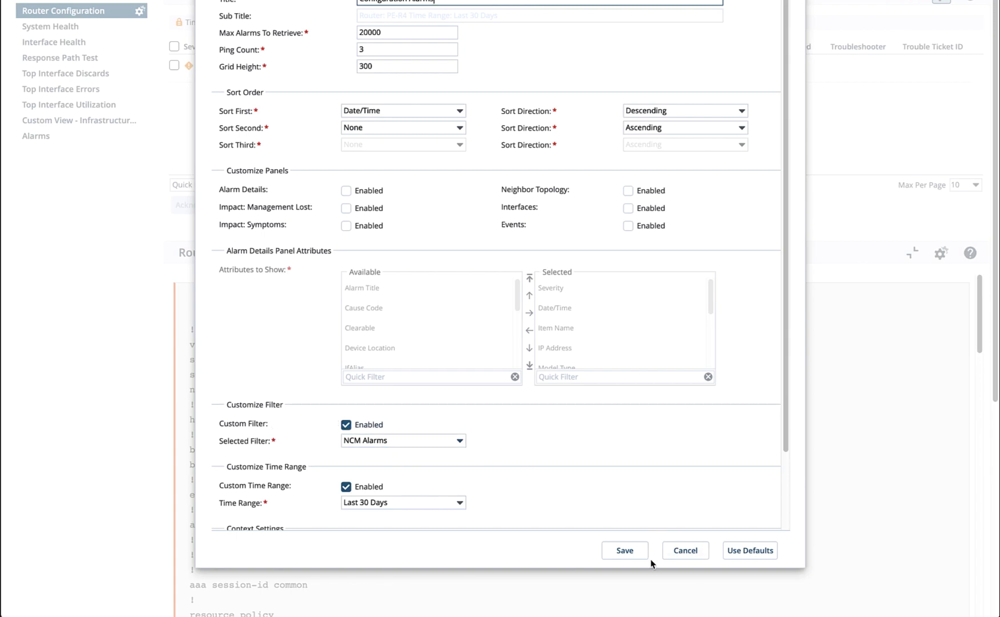
{"action": "left_click", "coordinate": [681, 550]}
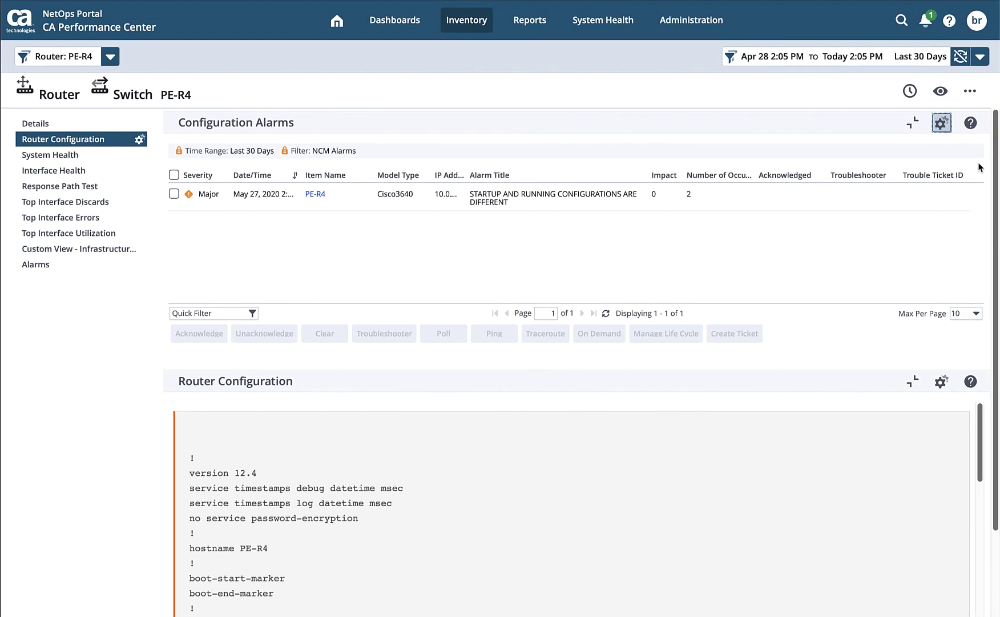
{"action": "left_click", "coordinate": [970, 91]}
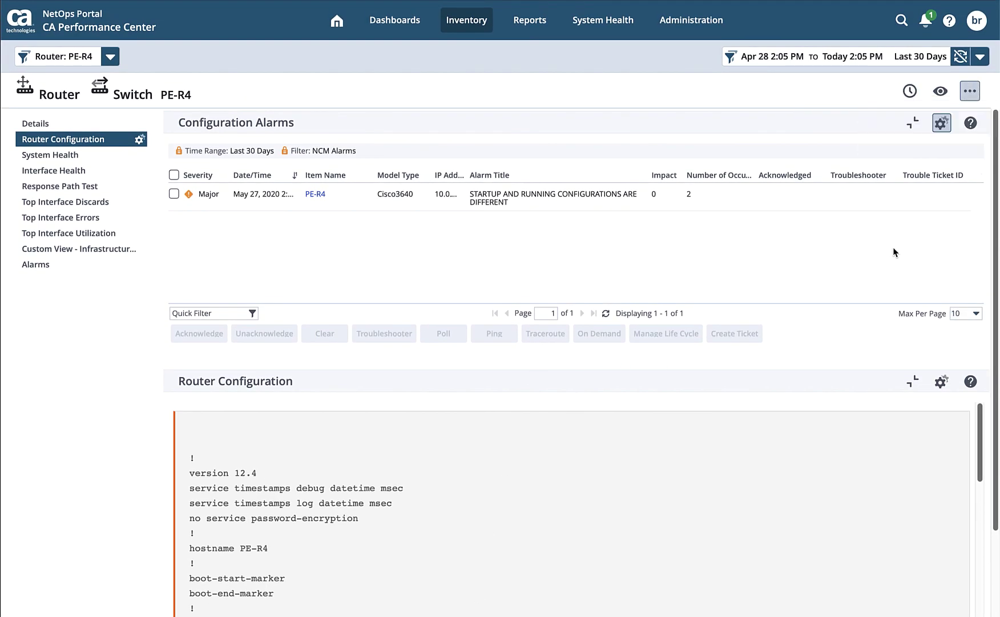
{"action": "left_click", "coordinate": [139, 138]}
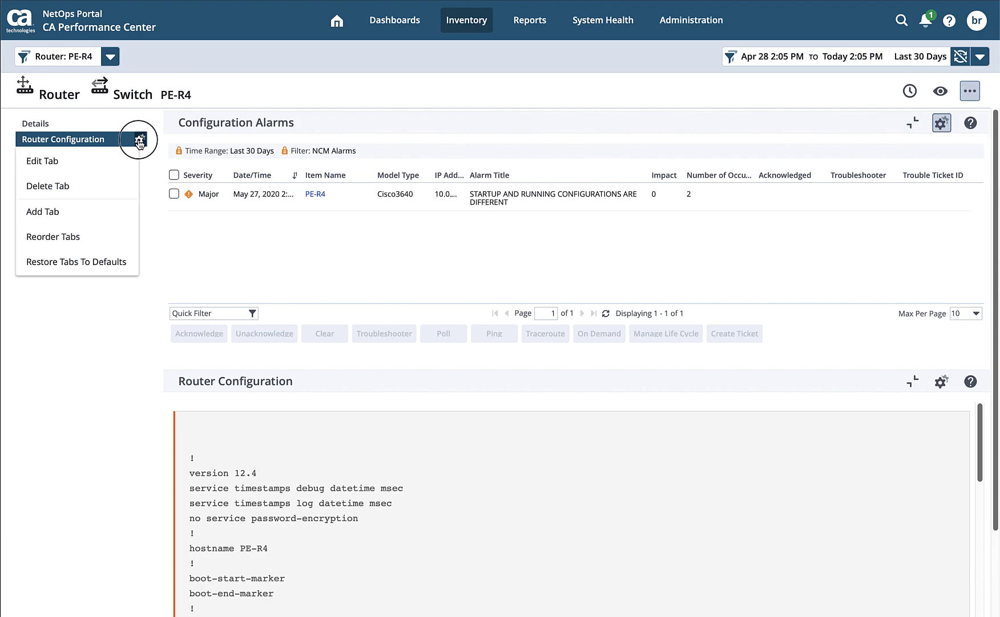
{"action": "left_click", "coordinate": [77, 166]}
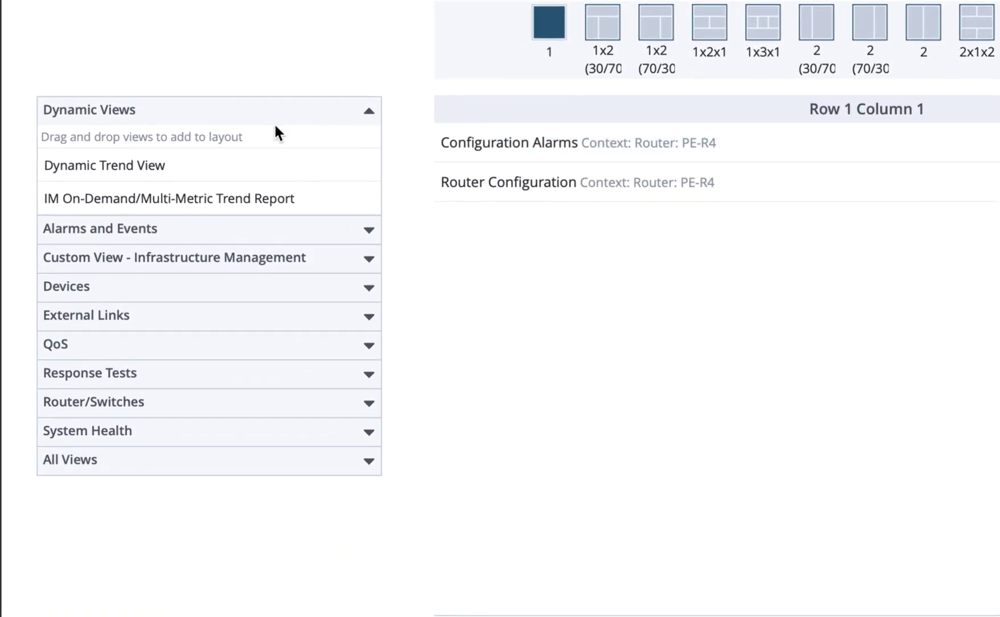
{"action": "left_click", "coordinate": [120, 227]}
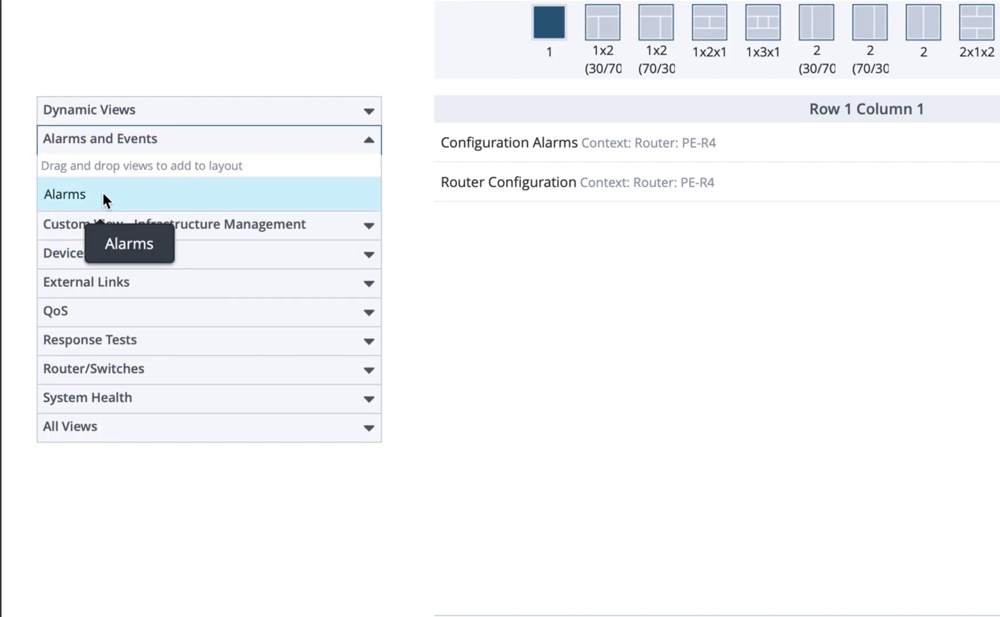
{"action": "left_click_drag", "start_coordinate": [80, 191], "coordinate": [106, 200]}
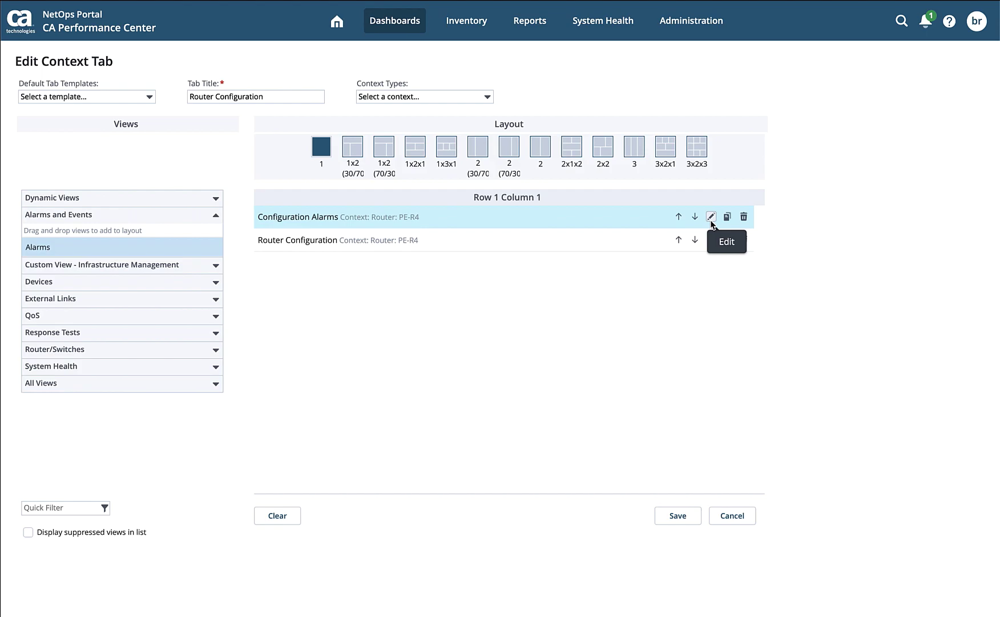
{"action": "left_click", "coordinate": [740, 519]}
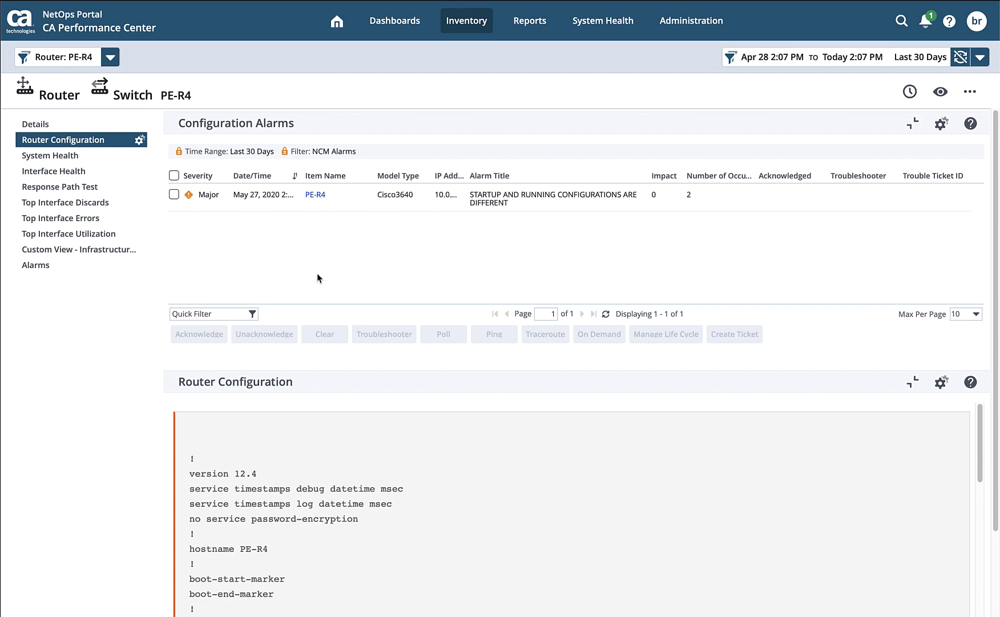
Open the Router Configuration tab's gear menu options
{"action": "left_click", "coordinate": [140, 143]}
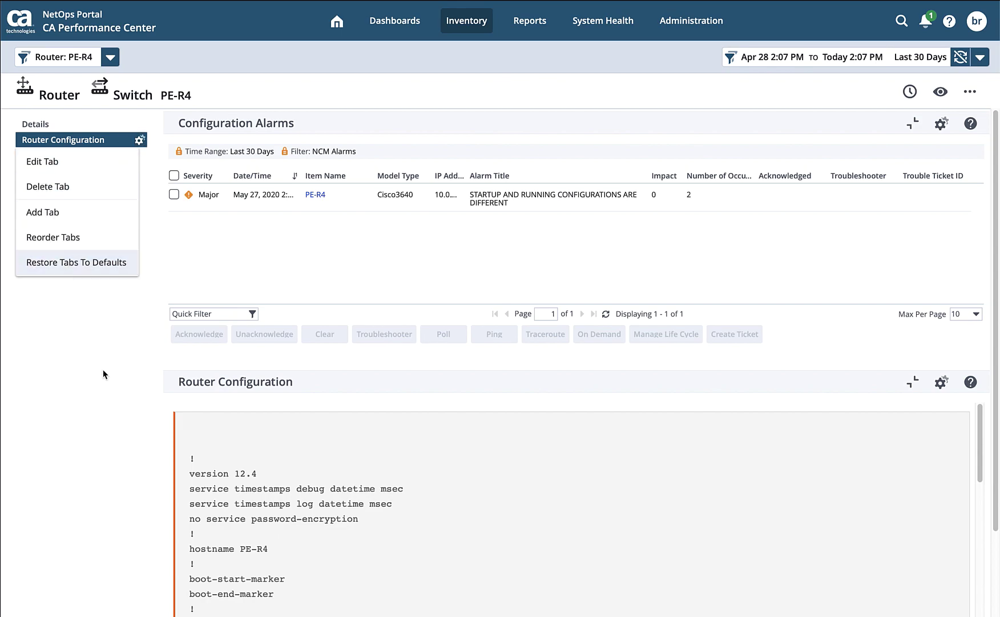